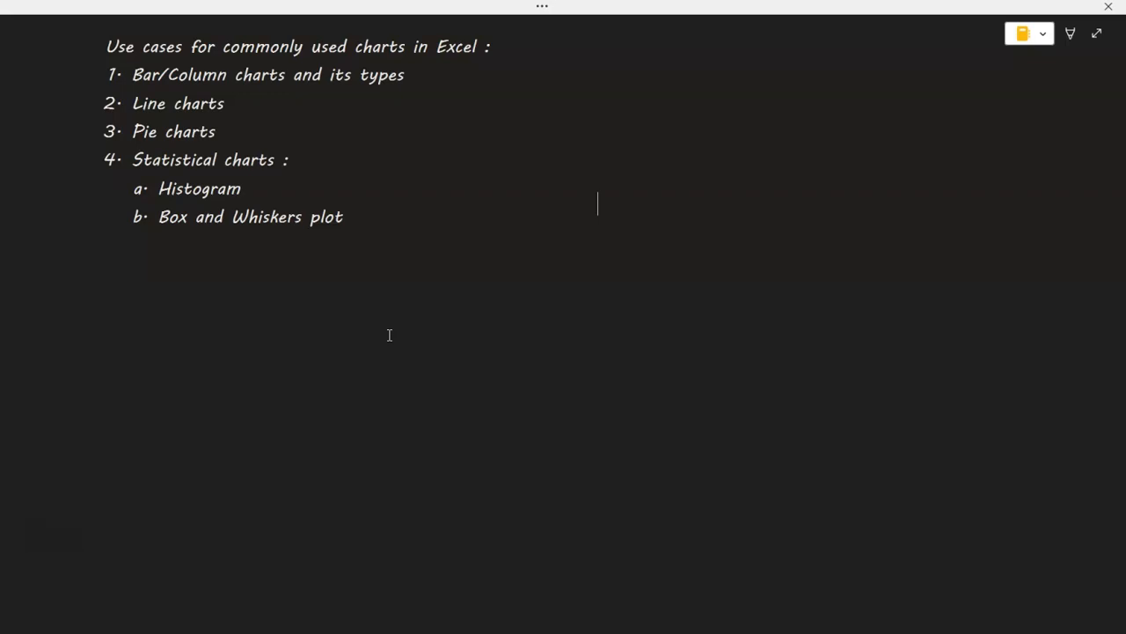
# - Switch to the Excel workbook sales-analysis-interpretation.xlsx and create a PivotTable from the entire Transactions sheet on a new worksheet
pyautogui.hotkey('alt', 'Tab')
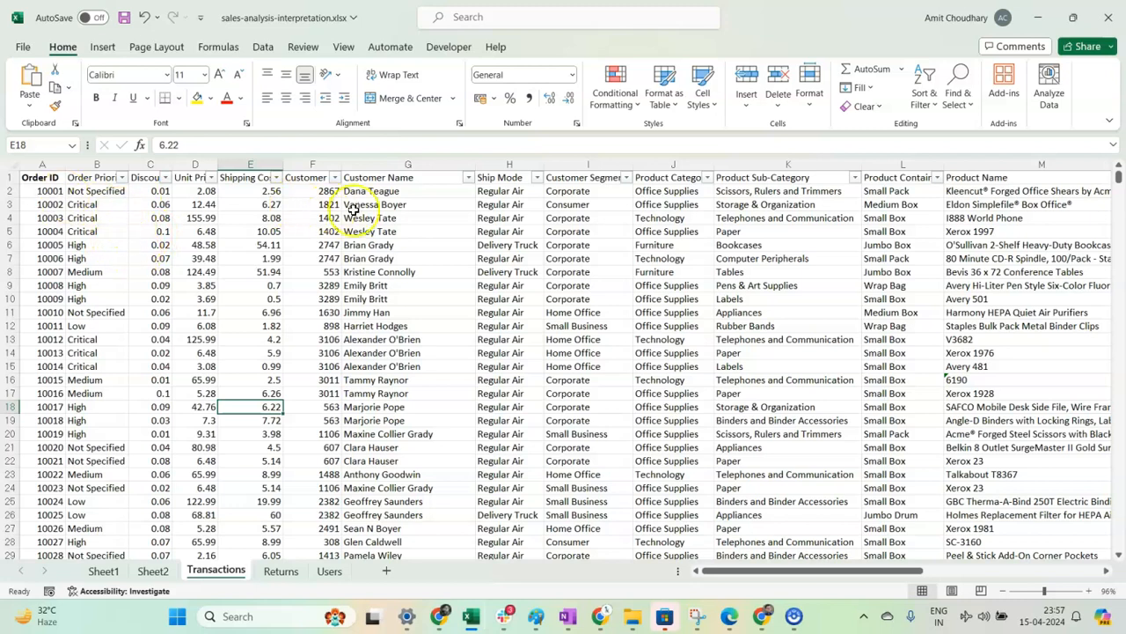
pyautogui.click(98, 175)
pyautogui.click(148, 174)
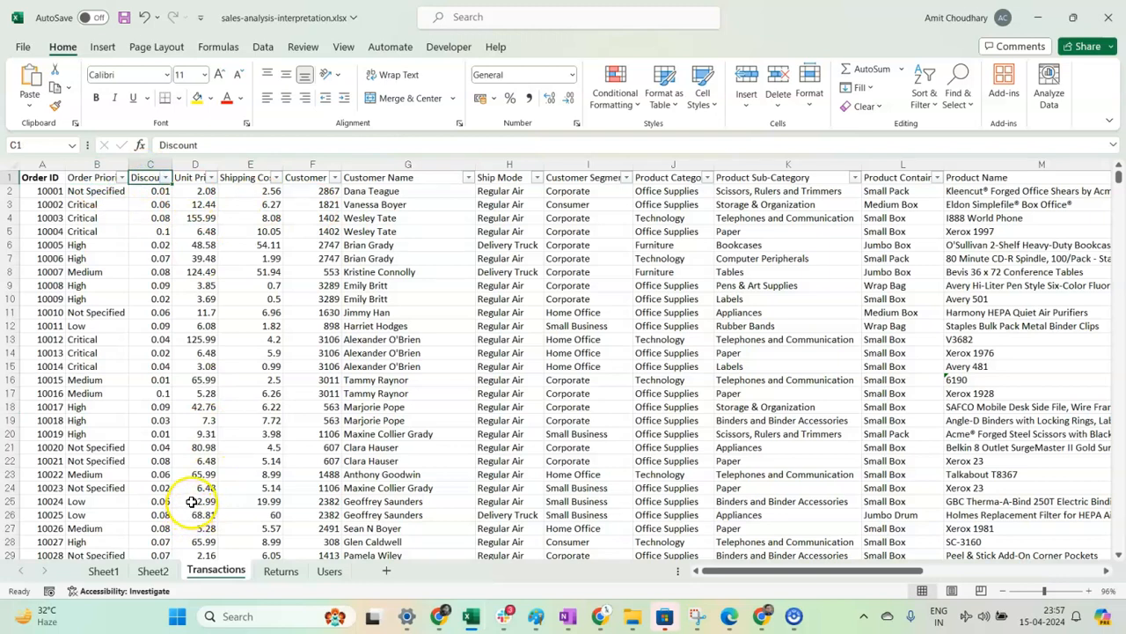
pyautogui.click(10, 165)
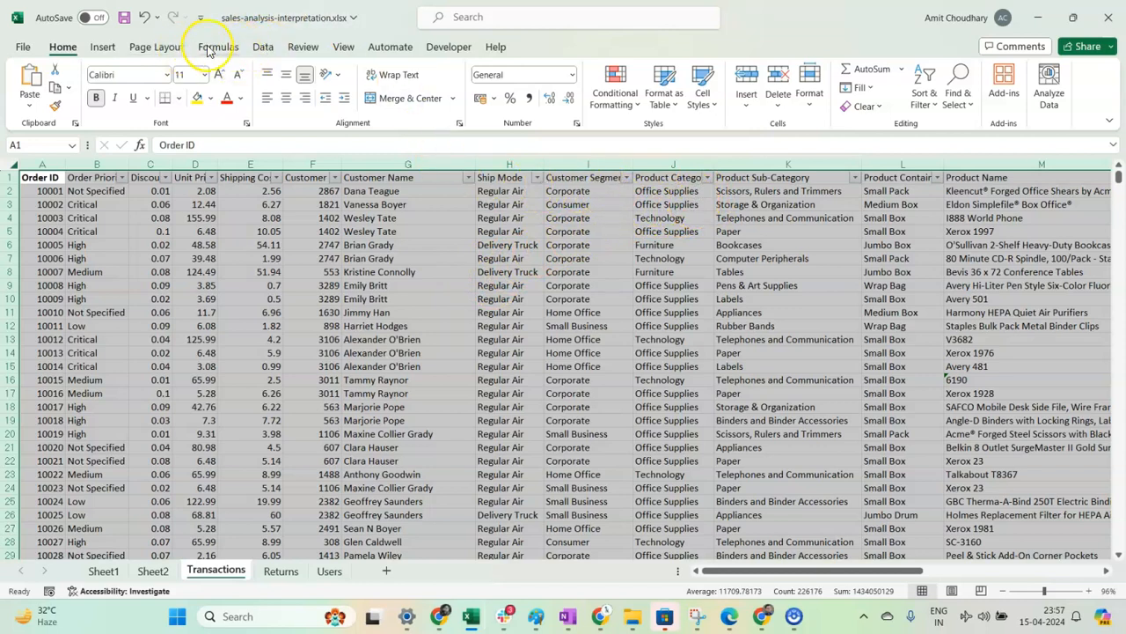
pyautogui.click(101, 48)
pyautogui.click(36, 76)
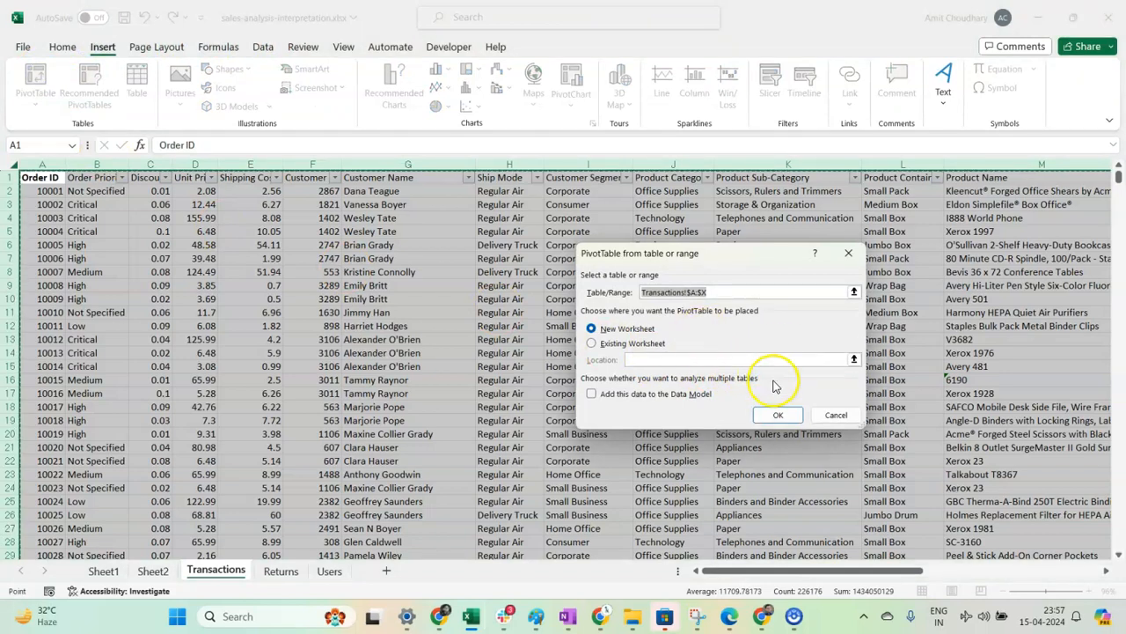
pyautogui.click(780, 415)
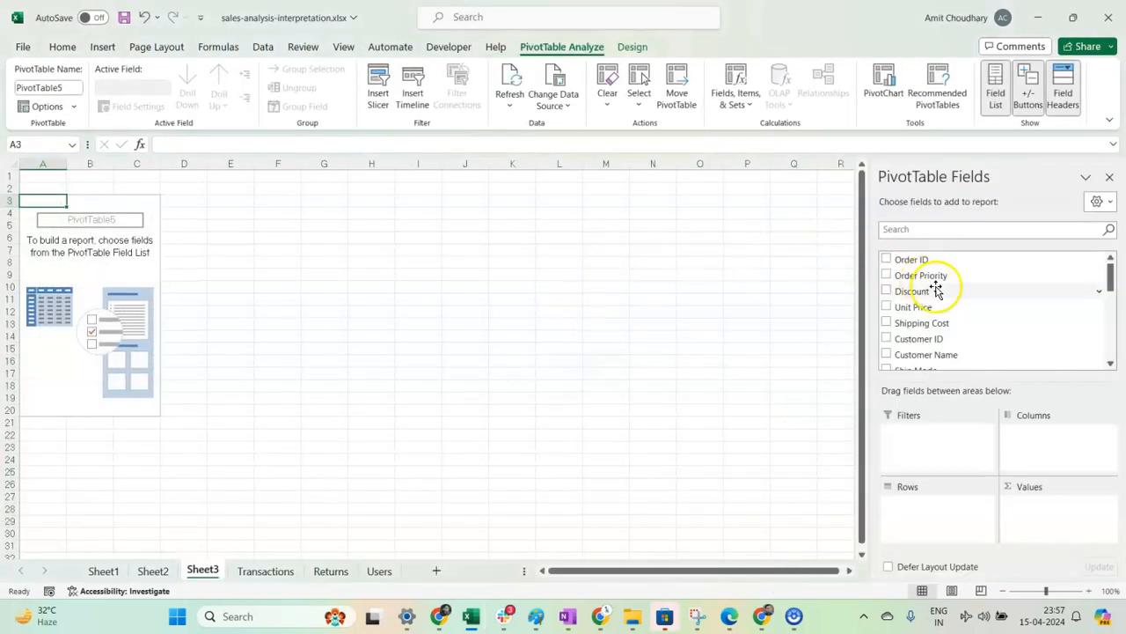
# - Summarise sales by region in the PivotTable, with Region as rows and the sum of Sales as values
pyautogui.scroll(-3, 932, 328)
pyautogui.moveTo(915, 341); pyautogui.dragTo(924, 506)
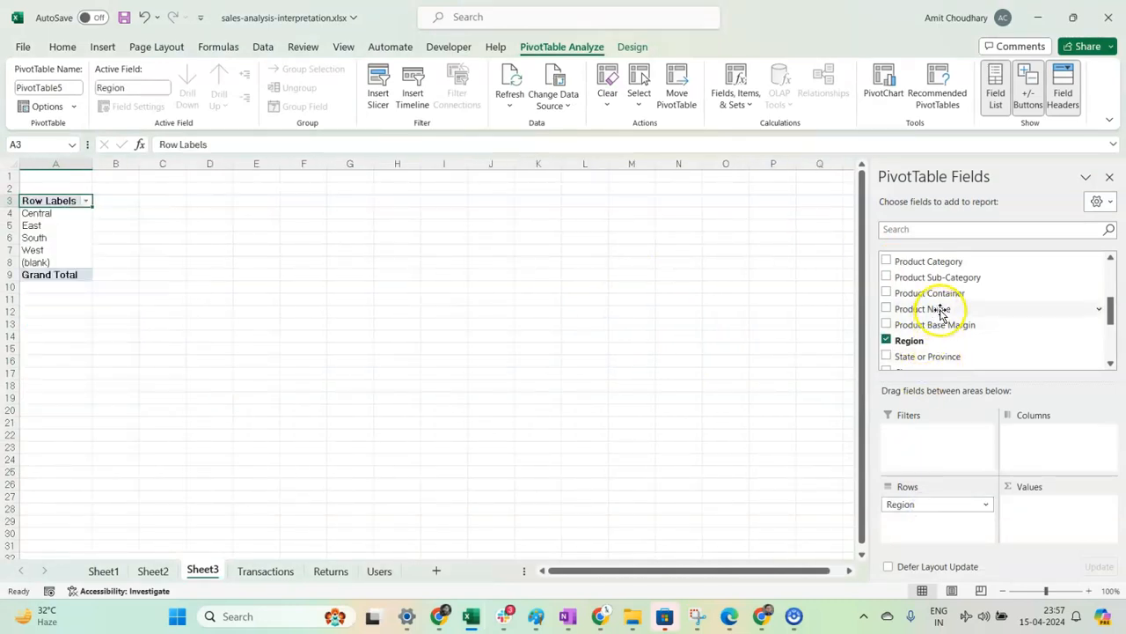
pyautogui.scroll(-2, 939, 313)
pyautogui.scroll(-1, 940, 313)
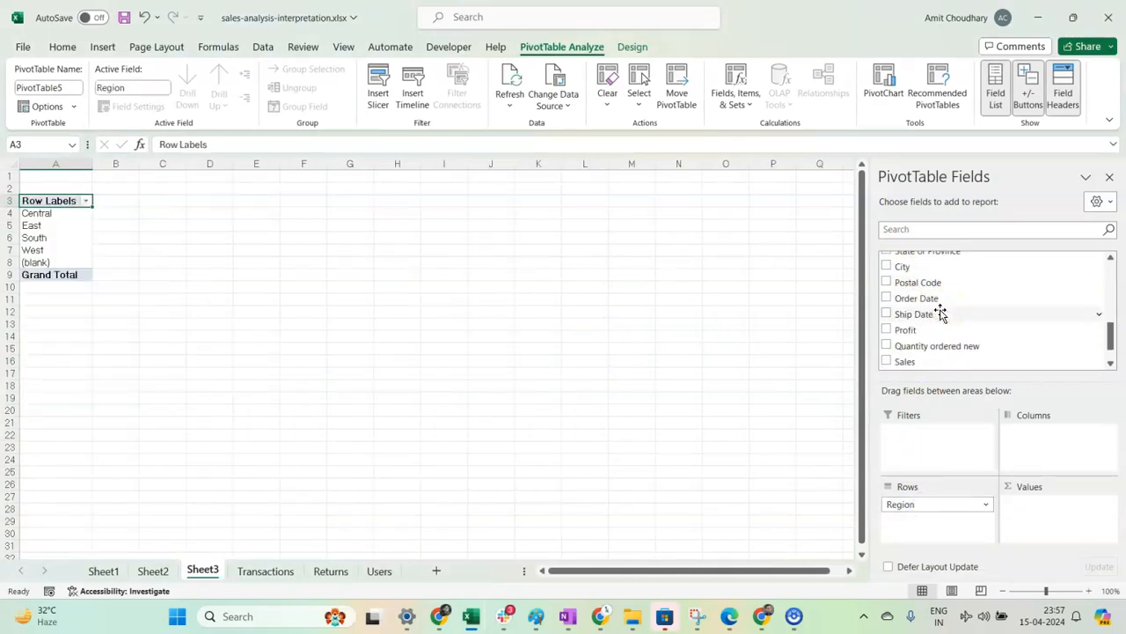
pyautogui.moveTo(925, 360); pyautogui.dragTo(1085, 519)
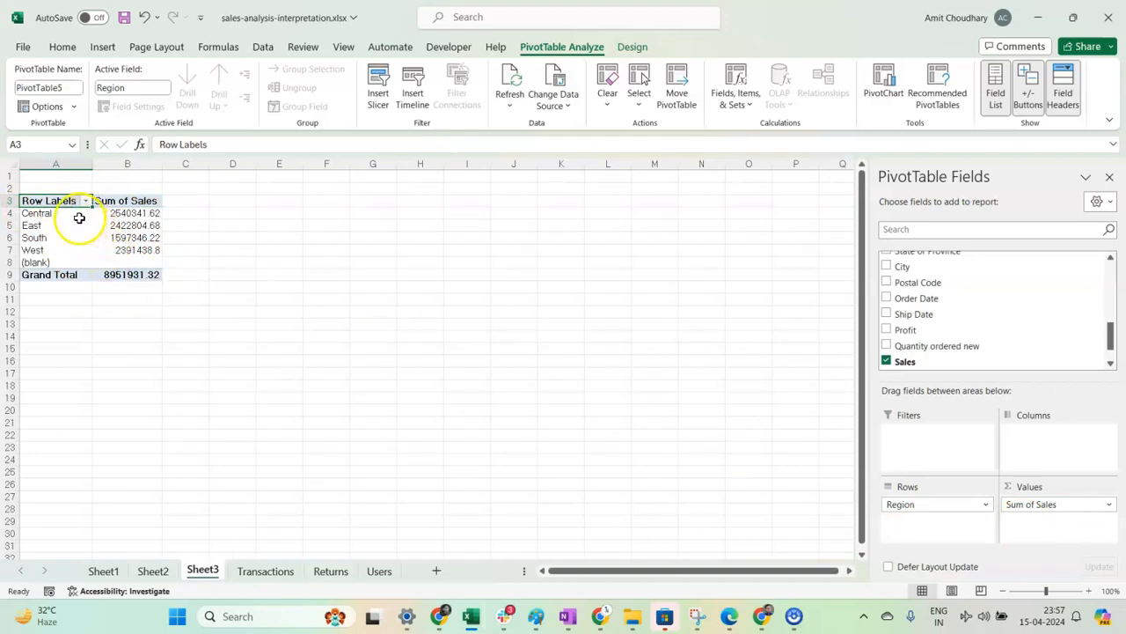
pyautogui.moveTo(40, 200); pyautogui.dragTo(132, 272)
pyautogui.click(294, 247)
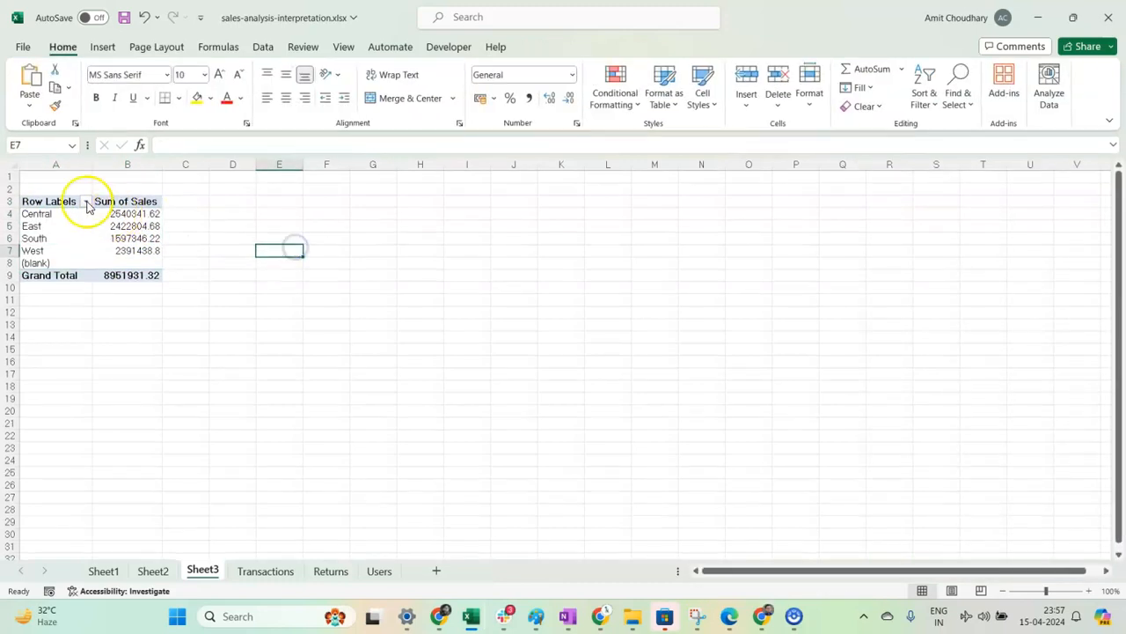
# - Filter the (blank) region out of the PivotTable's row labels
pyautogui.click(85, 202)
pyautogui.click(51, 420)
pyautogui.click(56, 432)
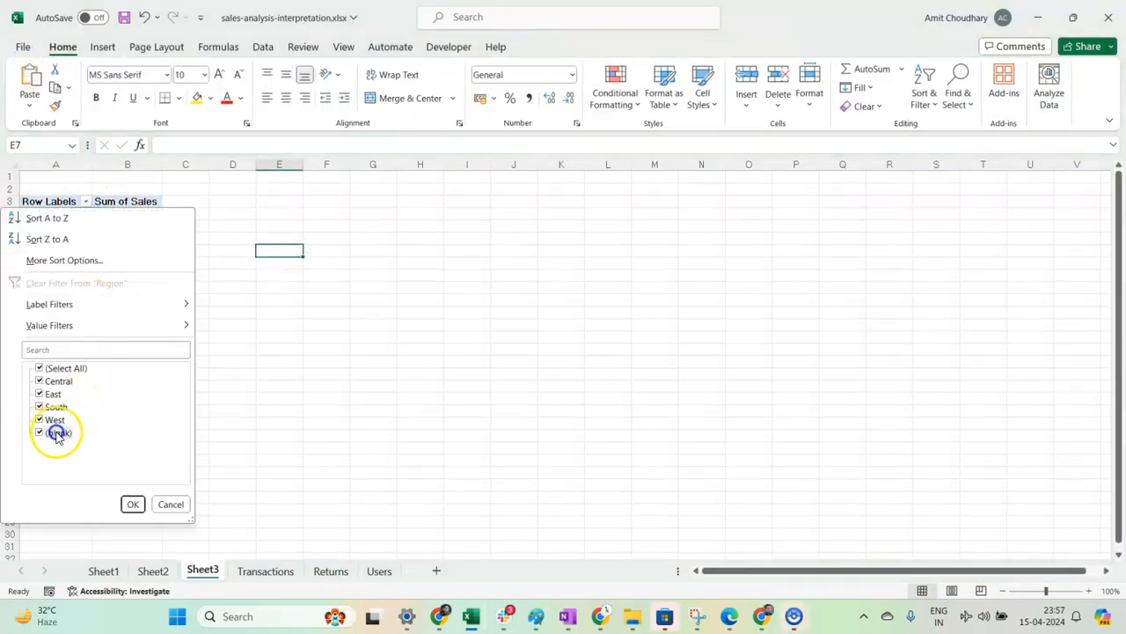
pyautogui.click(39, 433)
pyautogui.click(132, 504)
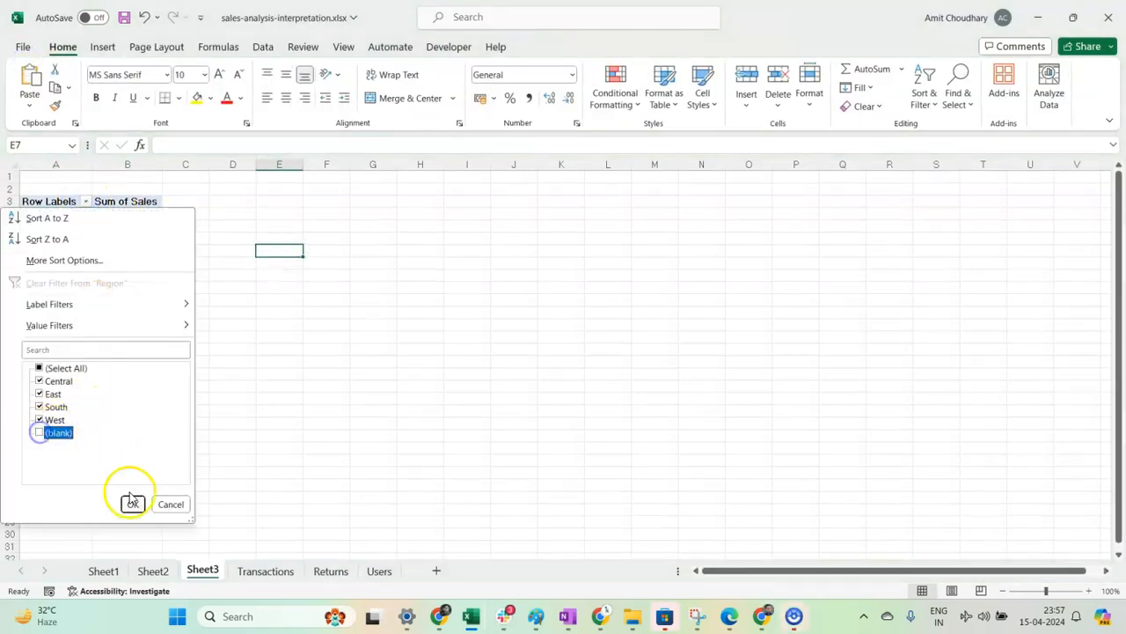
pyautogui.click(217, 386)
pyautogui.click(39, 197)
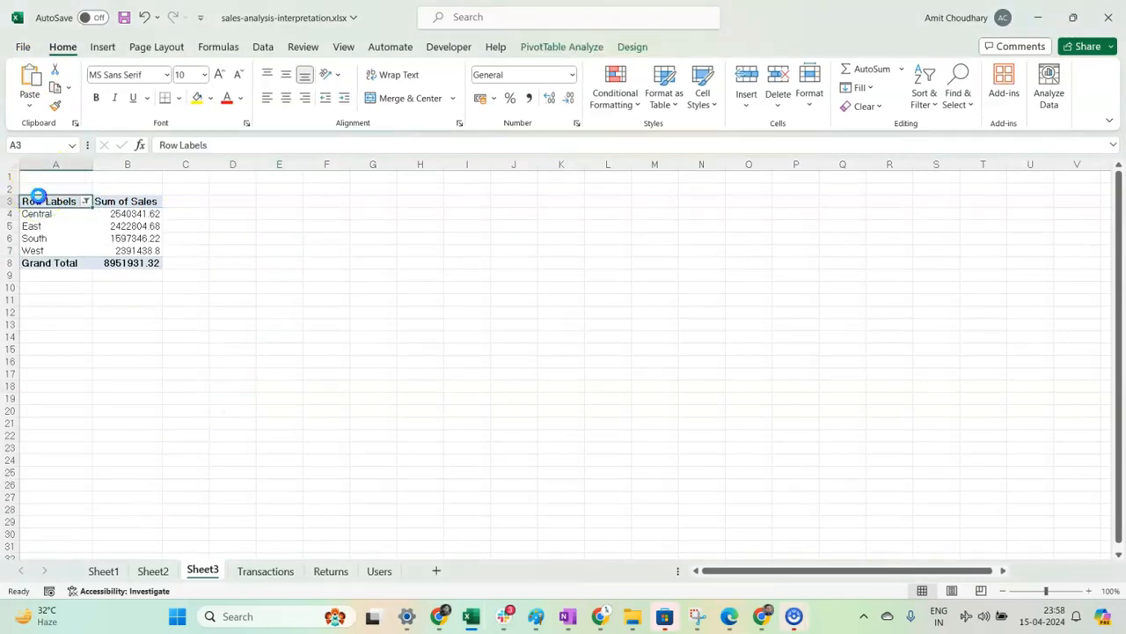
# - Insert a Clustered Column chart from the regional sales in A3:B7, leaving the Grand Total row out of the selection
pyautogui.click(63, 302)
pyautogui.moveTo(64, 203); pyautogui.dragTo(149, 244)
pyautogui.click(272, 273)
pyautogui.moveTo(65, 201); pyautogui.dragTo(150, 251)
pyautogui.click(103, 49)
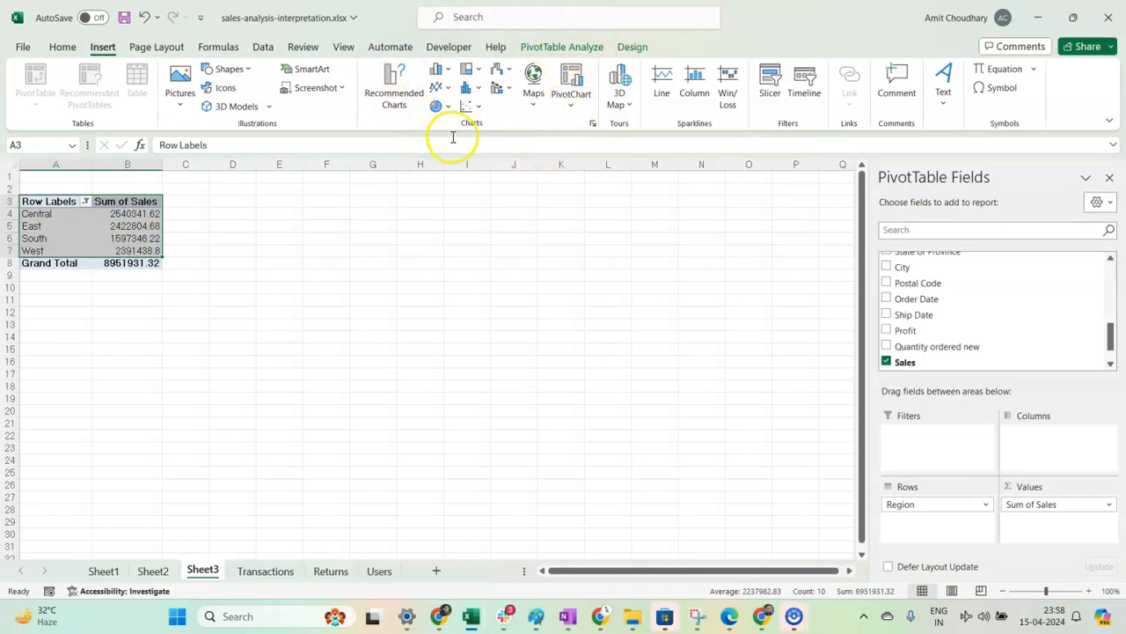
pyautogui.click(396, 84)
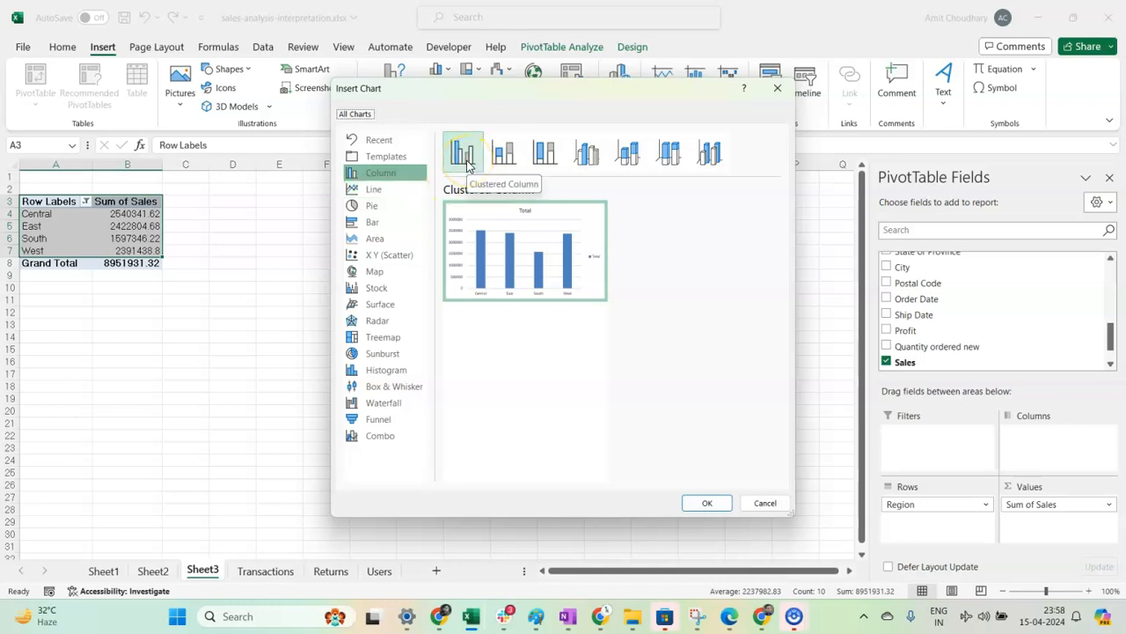
pyautogui.click(502, 154)
pyautogui.click(543, 153)
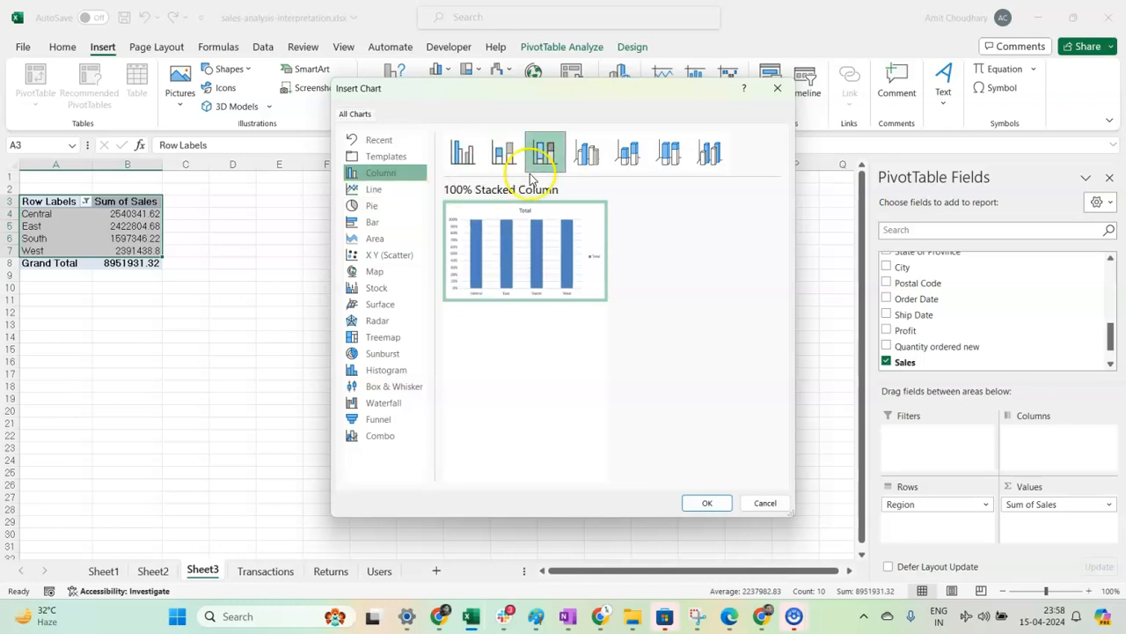
pyautogui.click(503, 154)
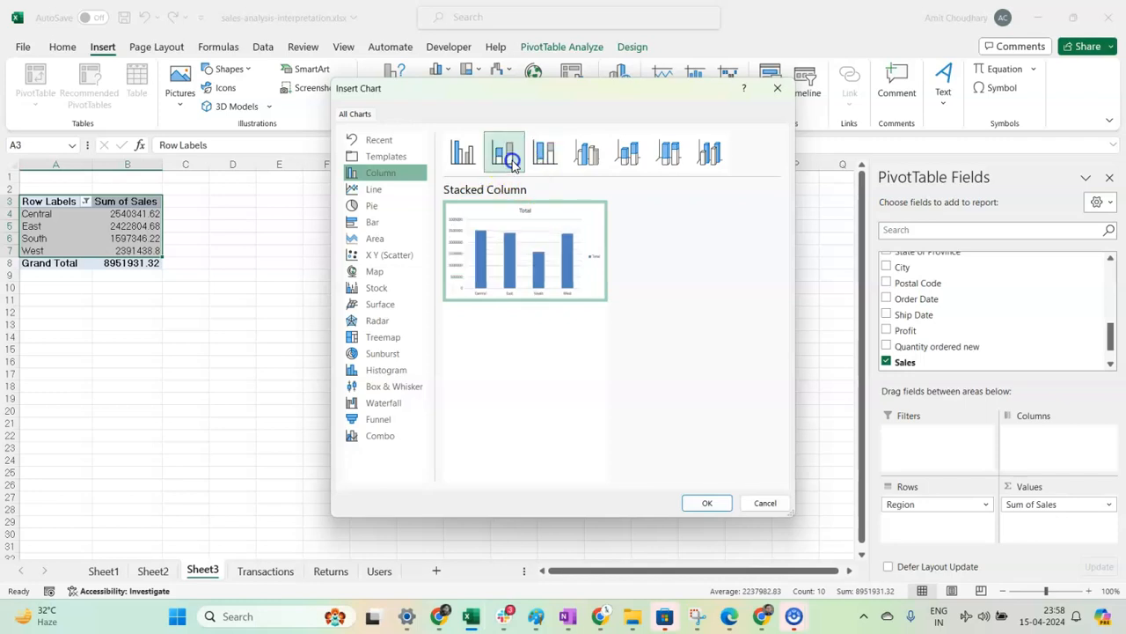
pyautogui.click(460, 157)
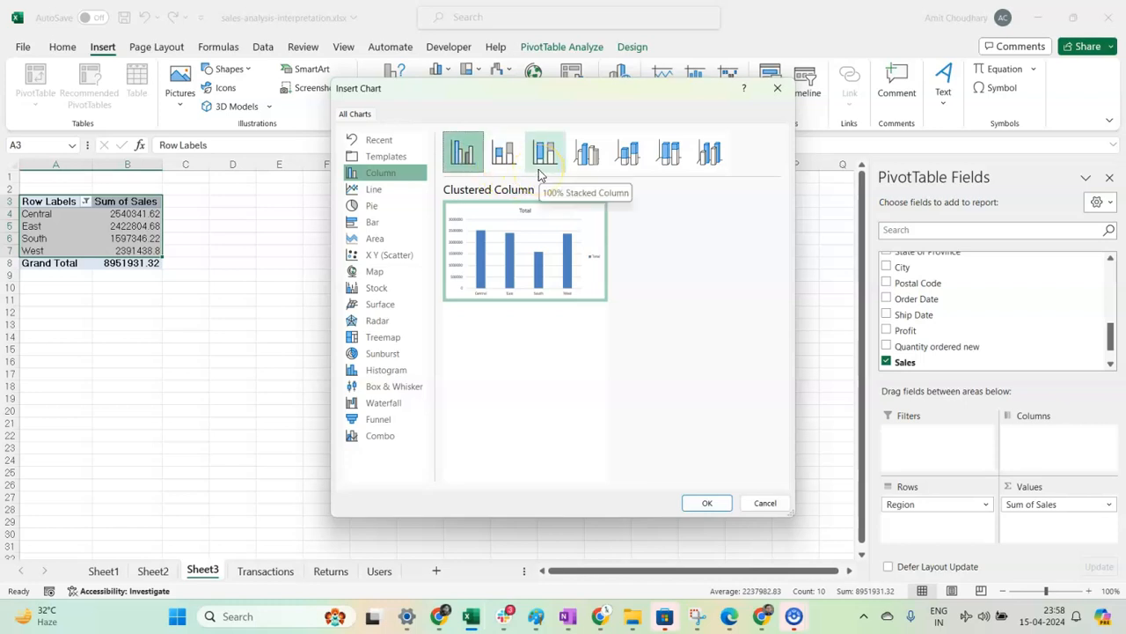
pyautogui.moveTo(506, 210)
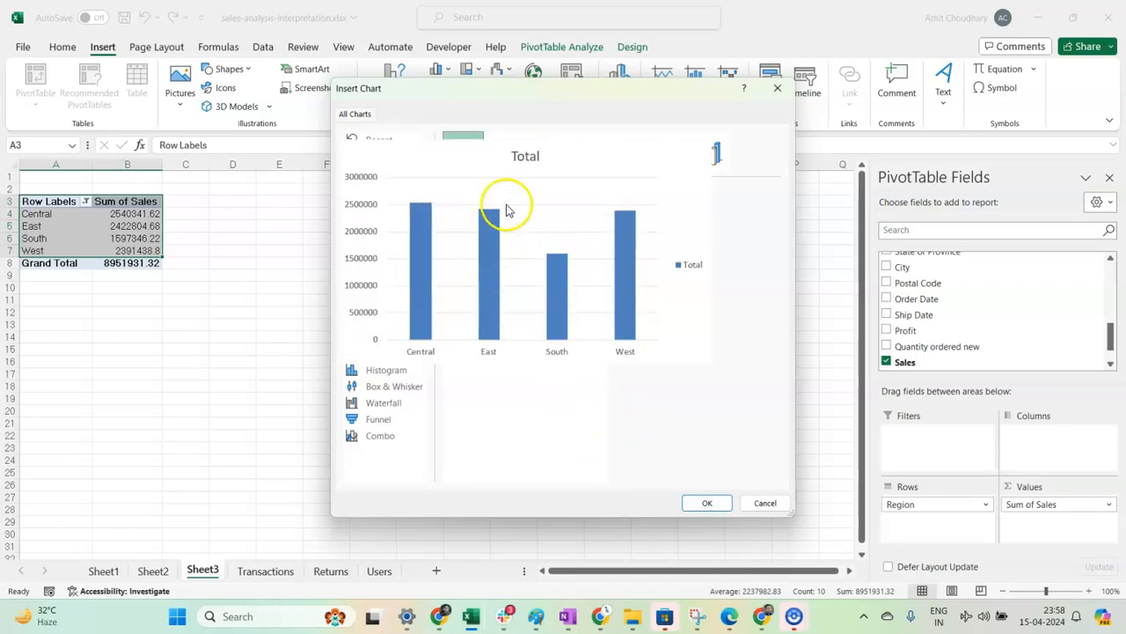
pyautogui.click(706, 502)
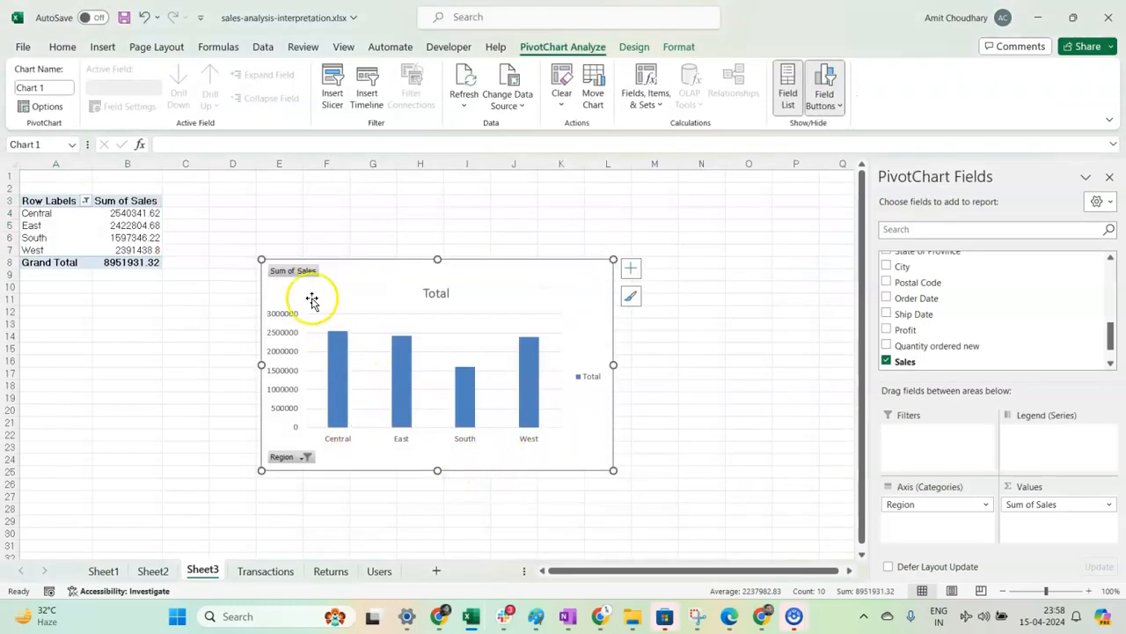
# - Change the chart title to "Region wise Sales"
pyautogui.doubleClick(443, 297)
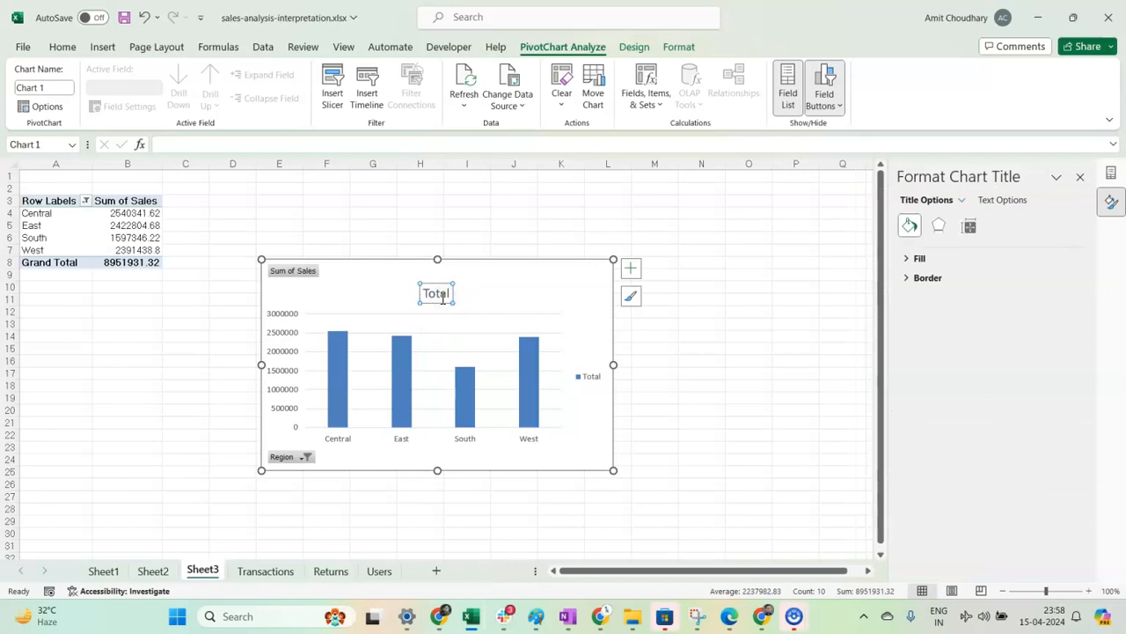
pyautogui.doubleClick(442, 298)
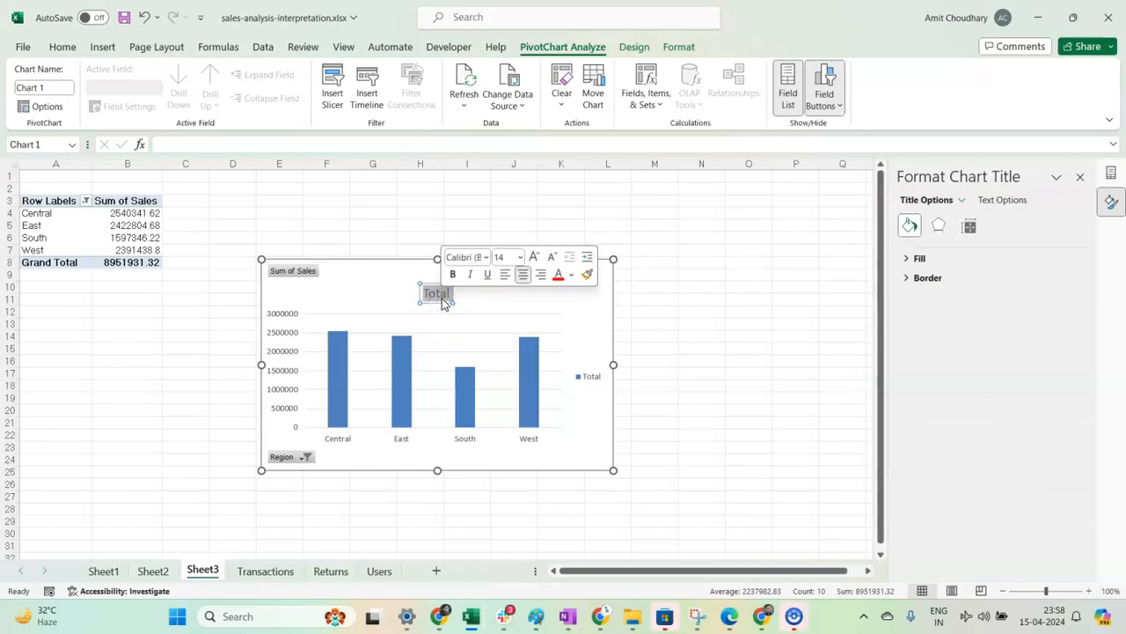
pyautogui.write('Region wi')
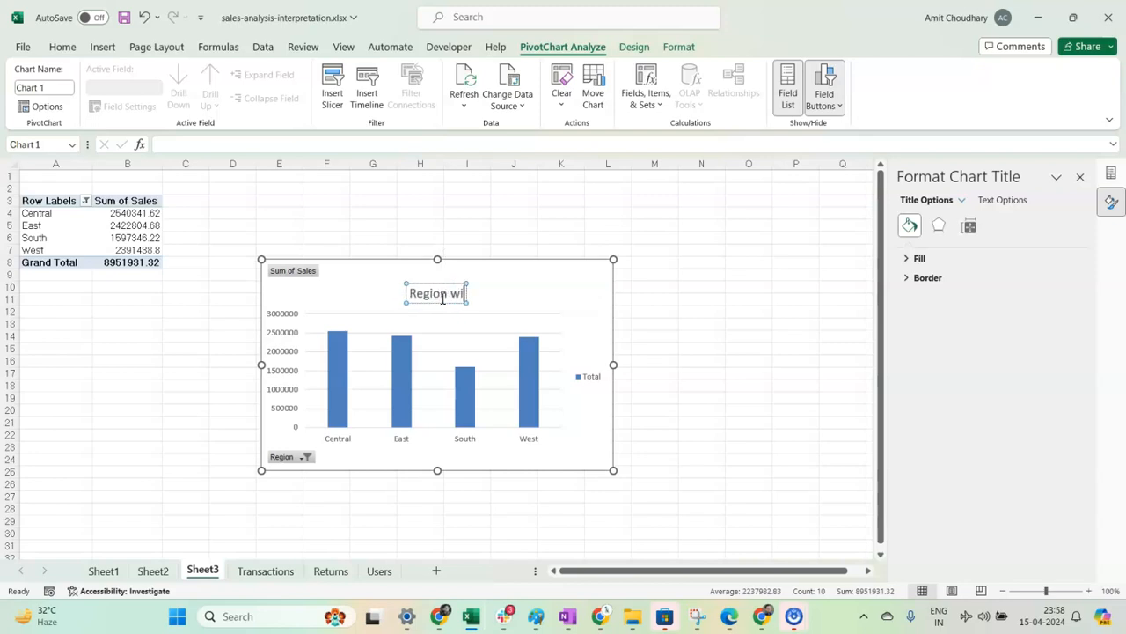
pyautogui.write('se Sales')
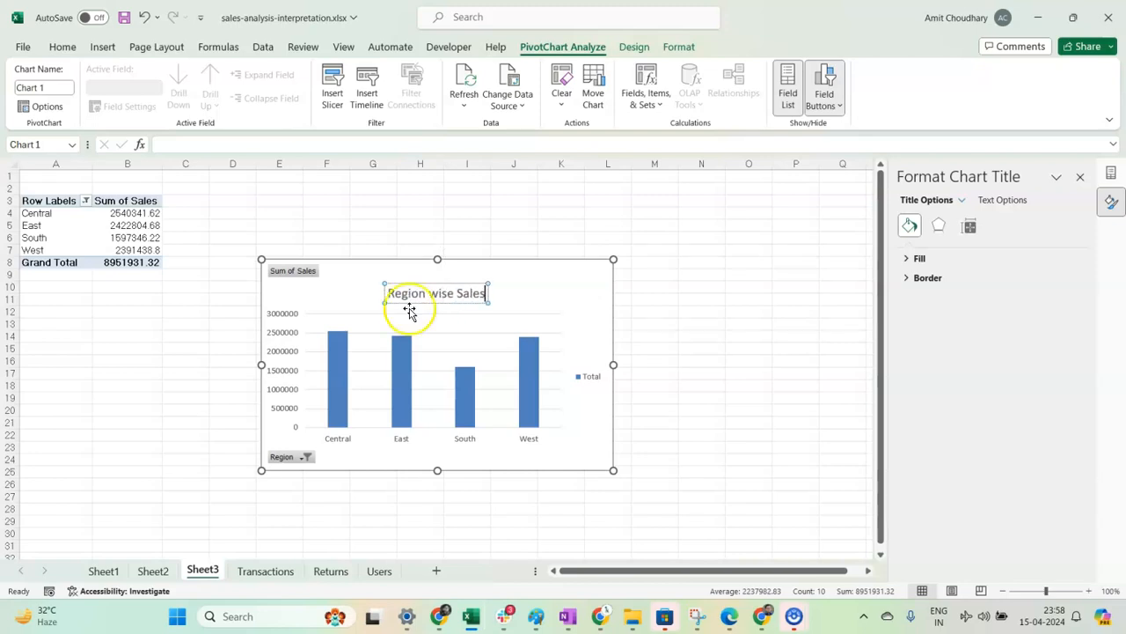
# - Try Millions and Thousands as display units for the chart's vertical axis, and return the setting to None
pyautogui.click(287, 331)
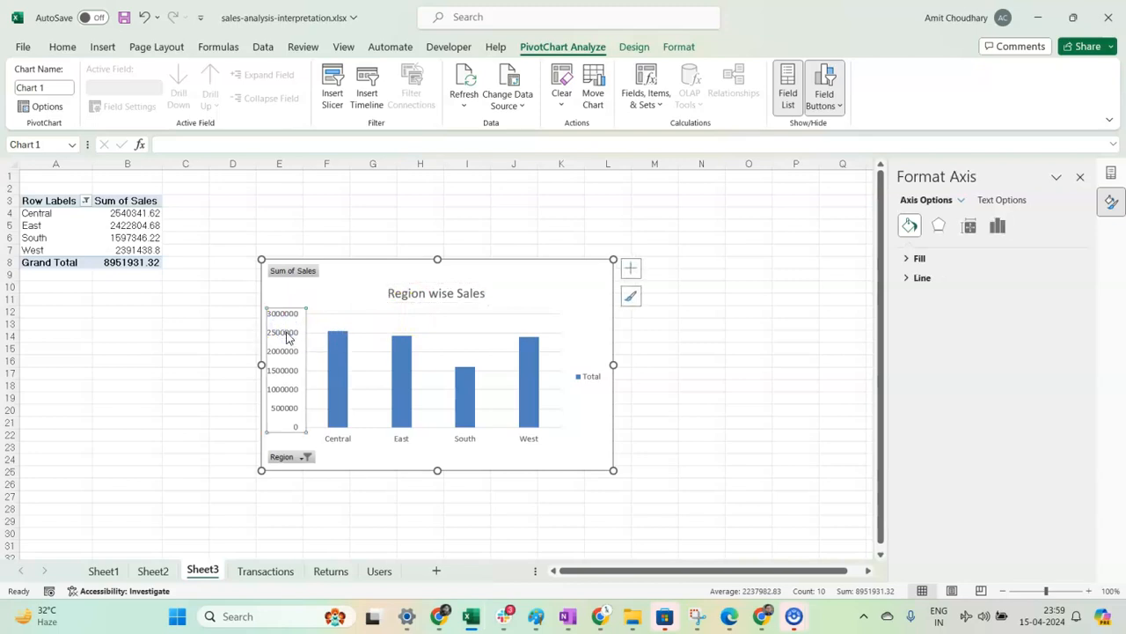
pyautogui.click(356, 444)
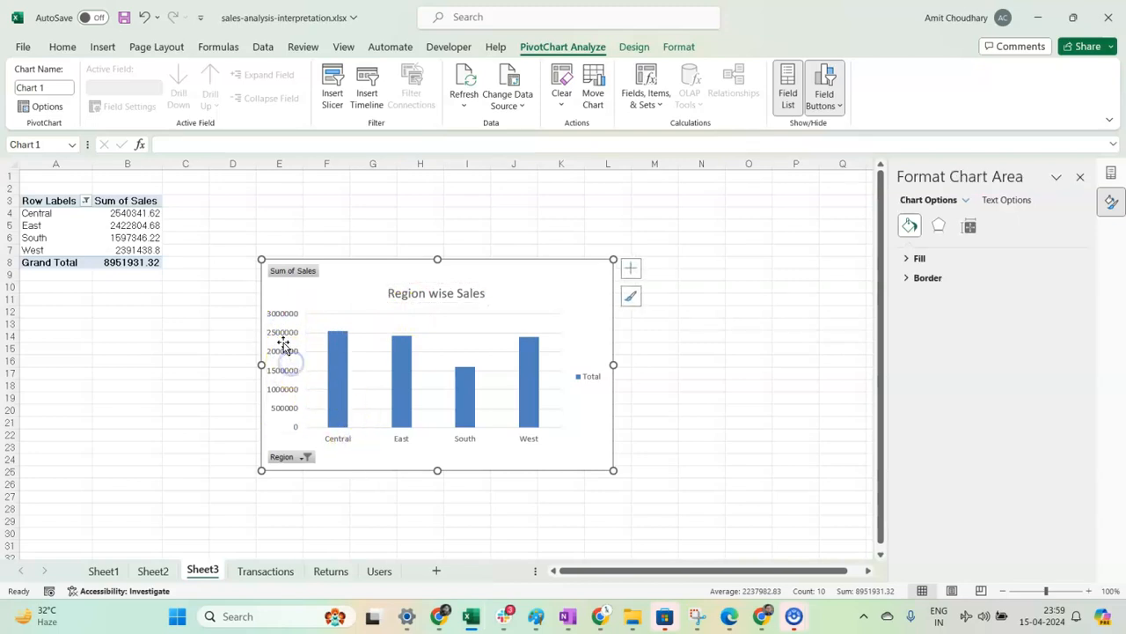
pyautogui.click(285, 313)
pyautogui.rightClick(282, 313)
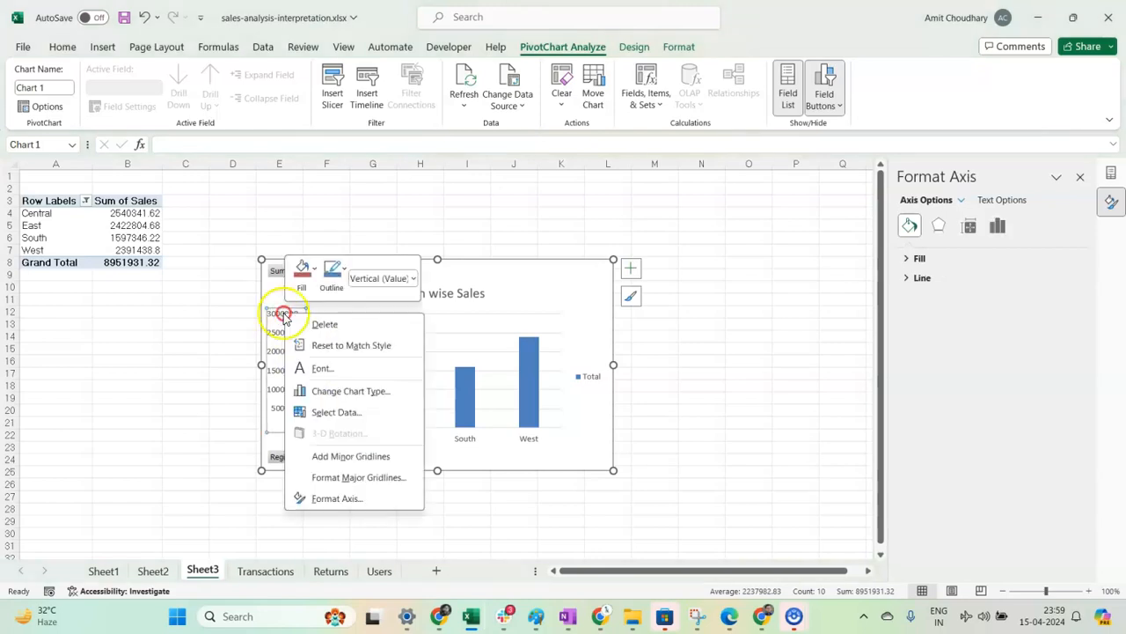
pyautogui.click(342, 498)
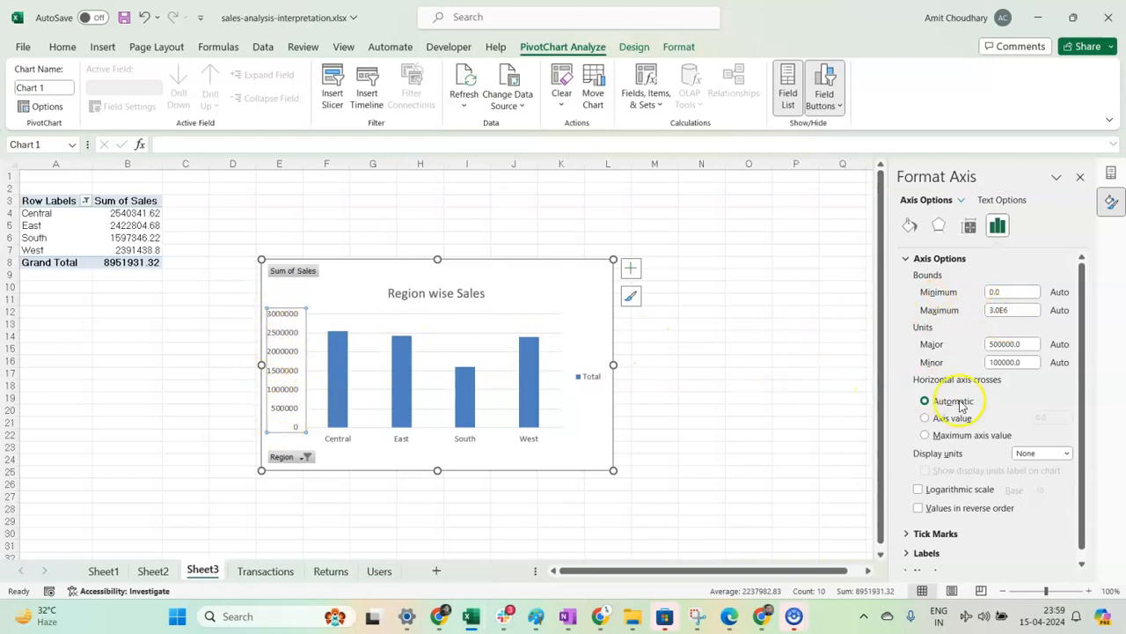
pyautogui.click(1064, 454)
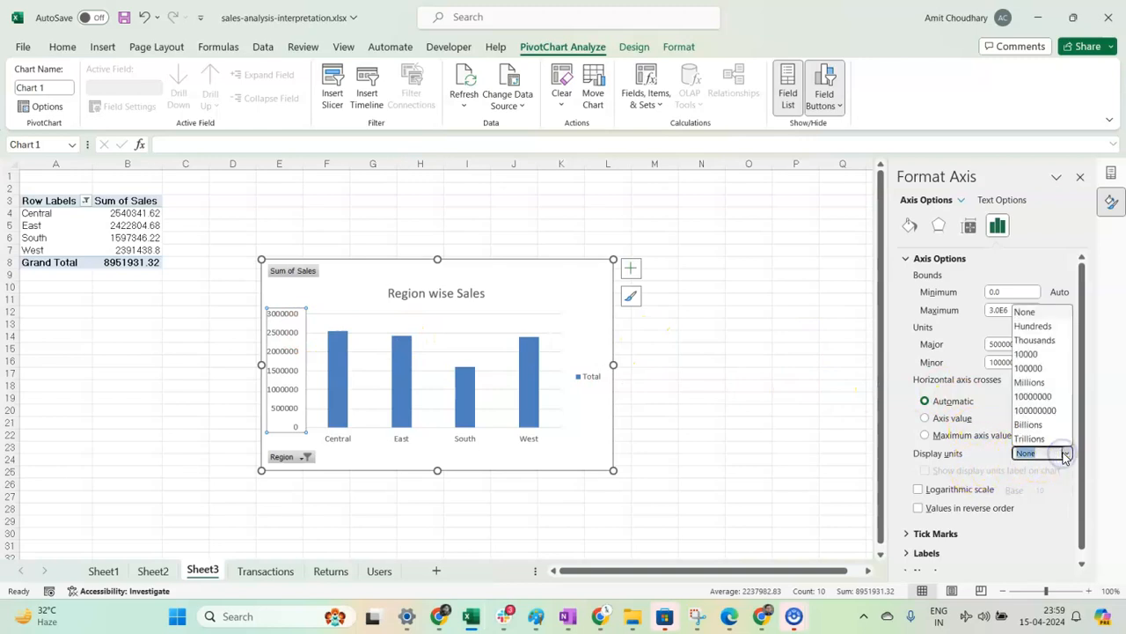
pyautogui.click(1040, 382)
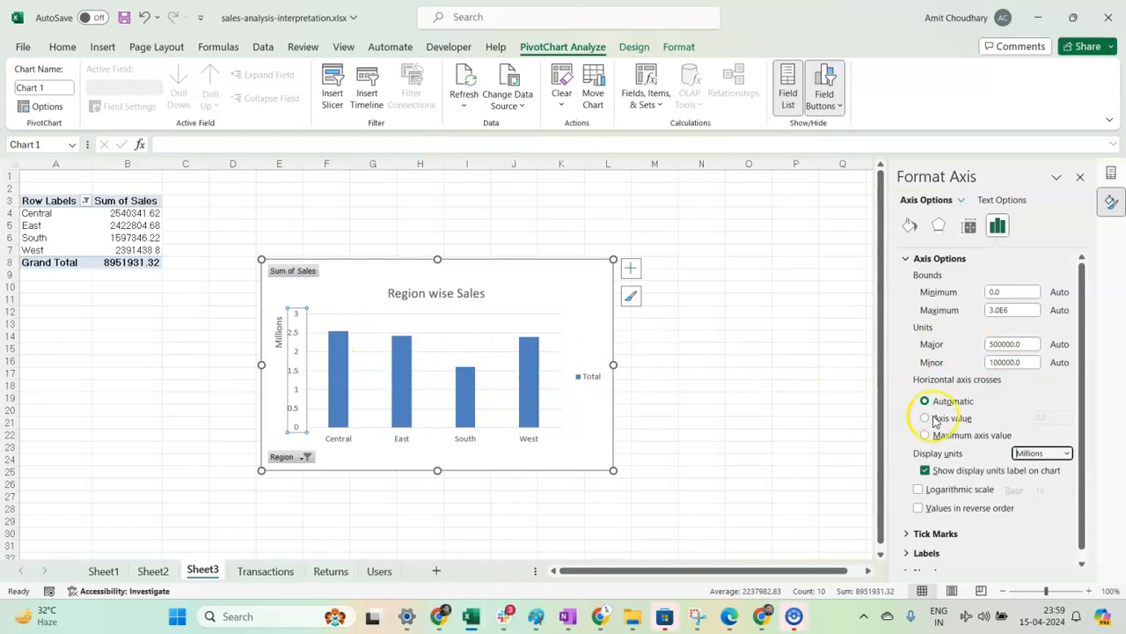
pyautogui.click(1067, 453)
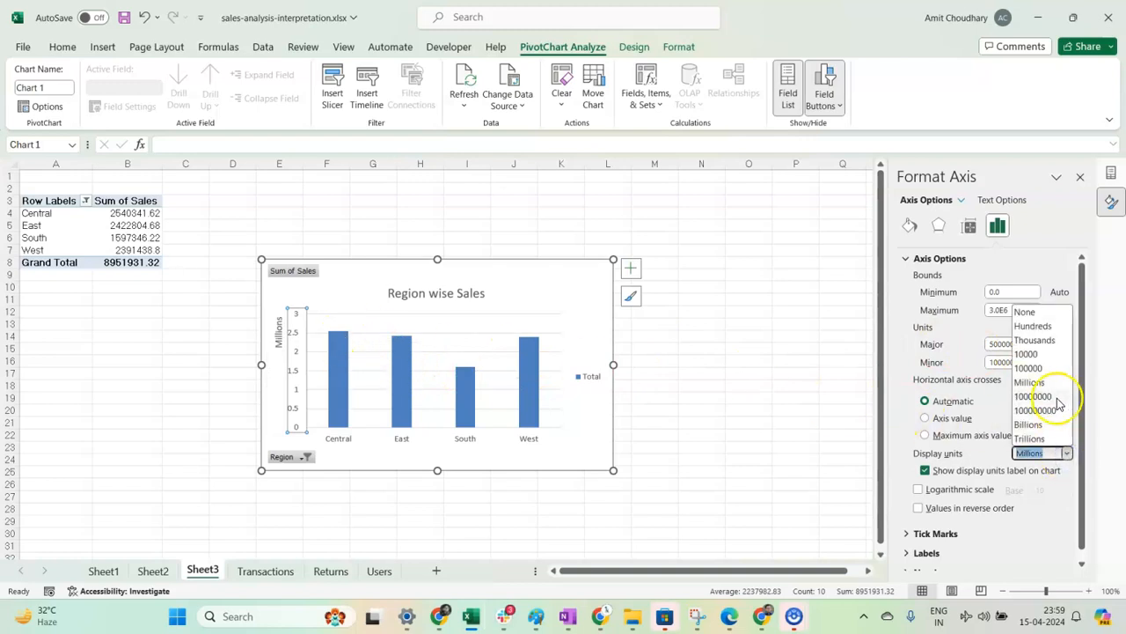
pyautogui.click(1042, 339)
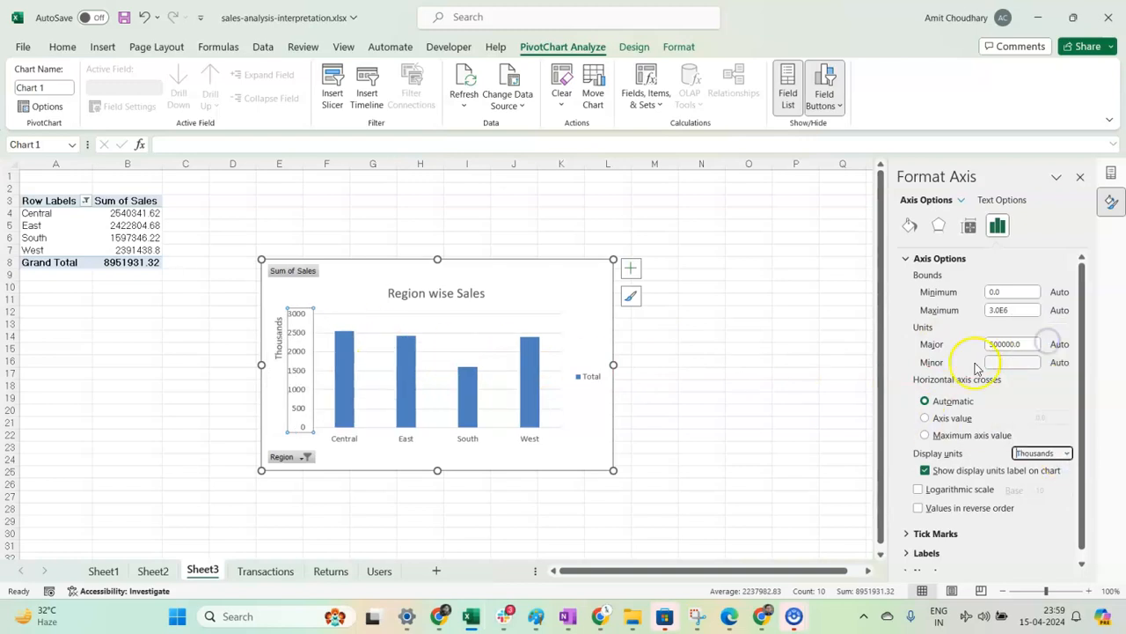
pyautogui.click(1065, 454)
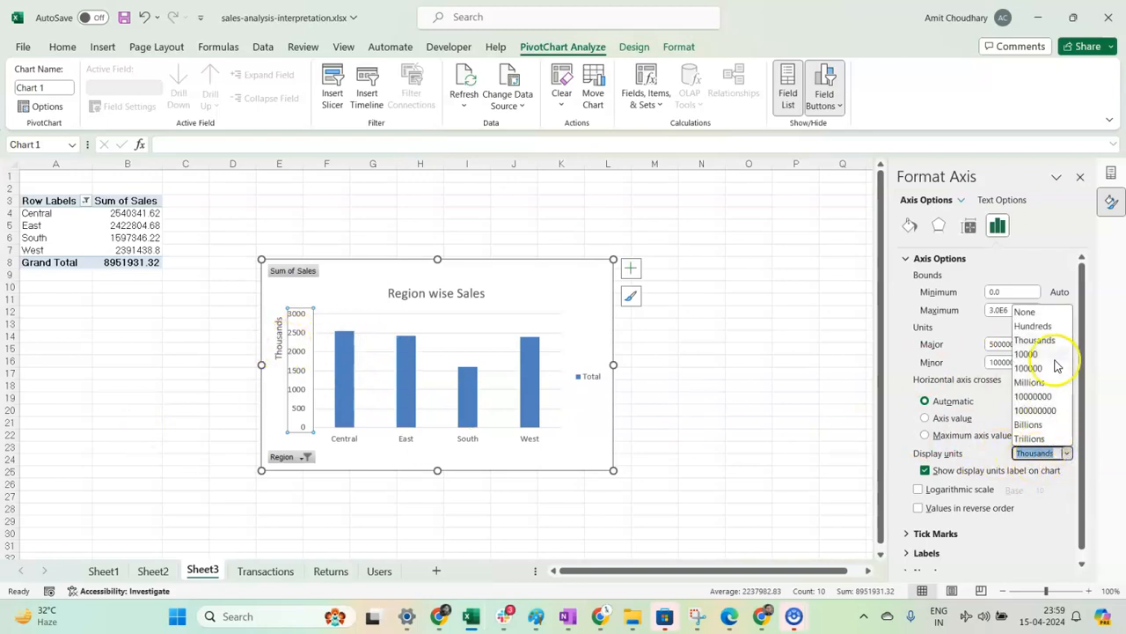
pyautogui.click(1038, 311)
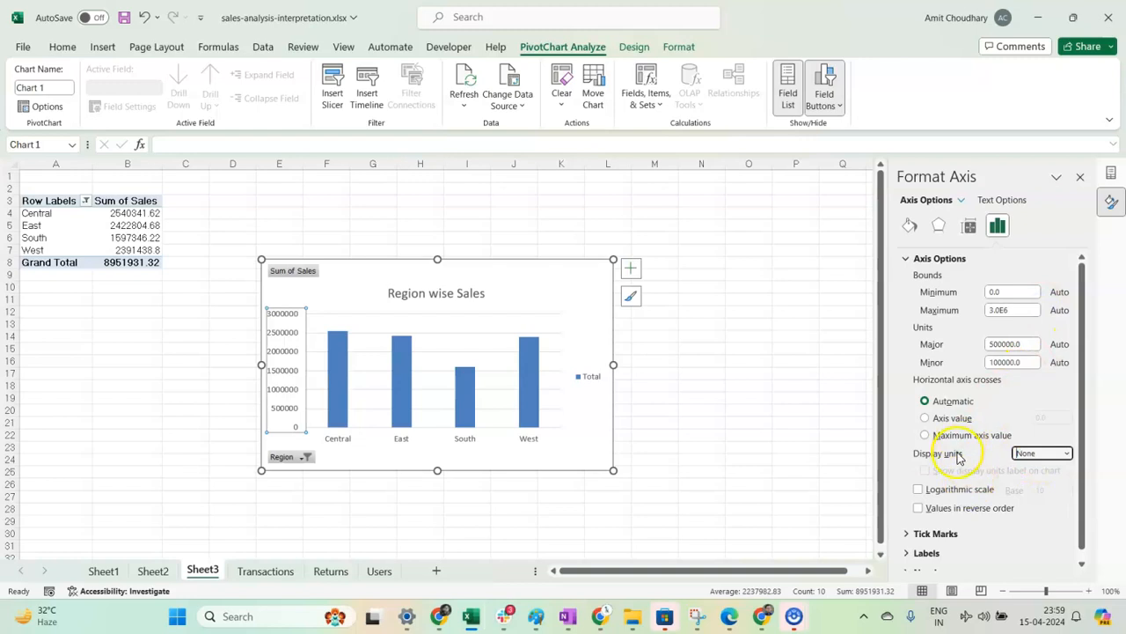
pyautogui.scroll(-1, 959, 458)
pyautogui.click(932, 523)
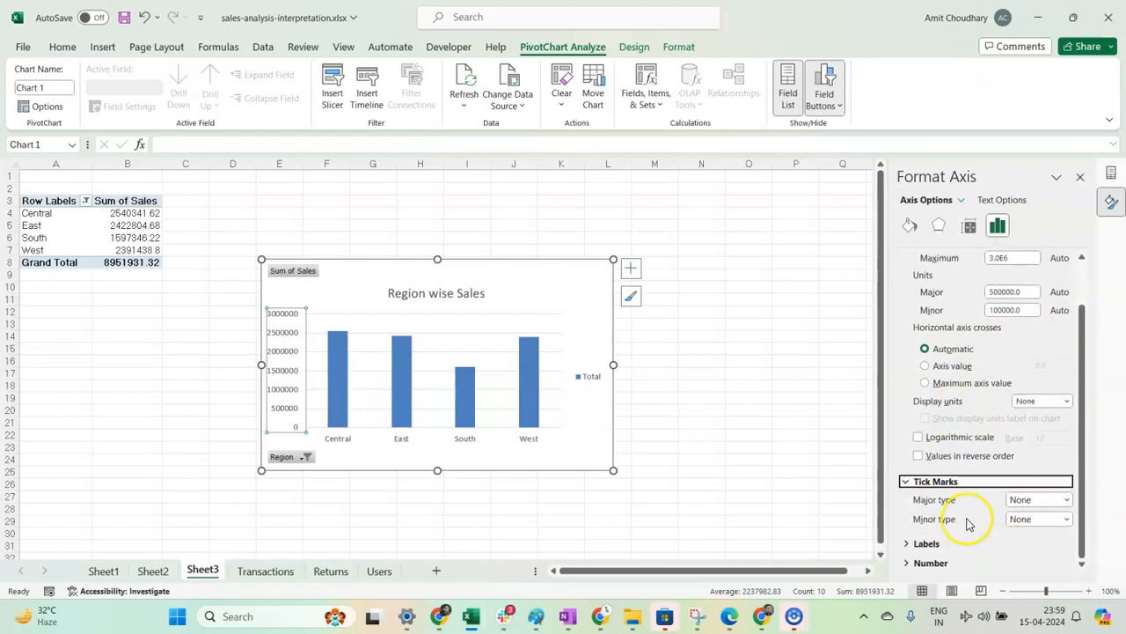
pyautogui.click(906, 483)
pyautogui.click(342, 378)
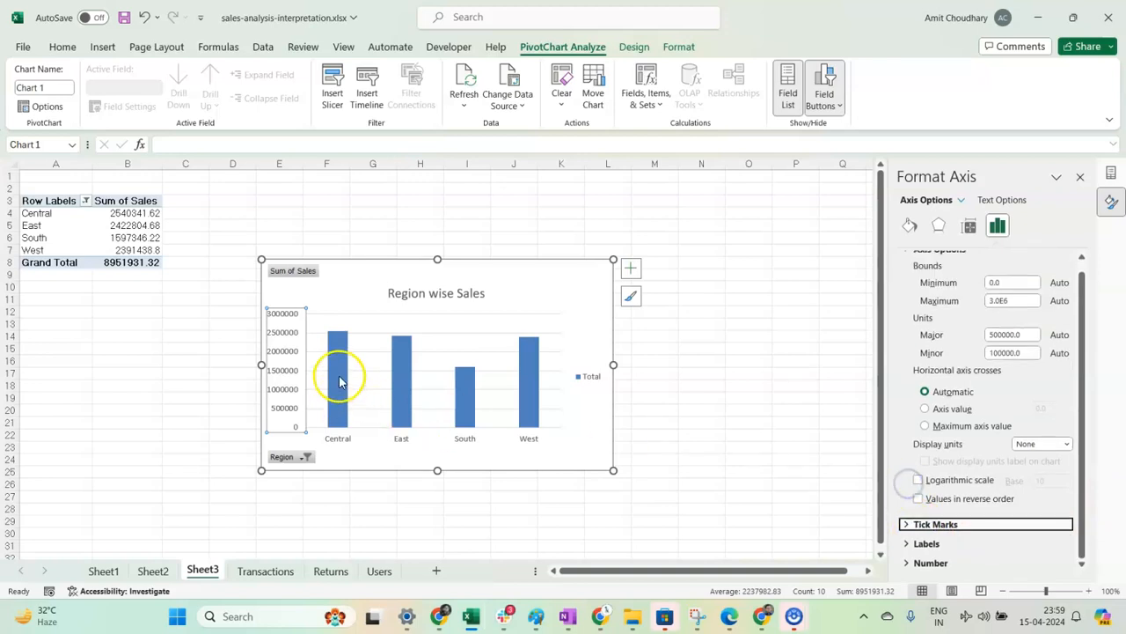
# - Add data labels to the chart's columns and format them as Currency with the ₹ symbol and 2 decimal places
pyautogui.rightClick(339, 357)
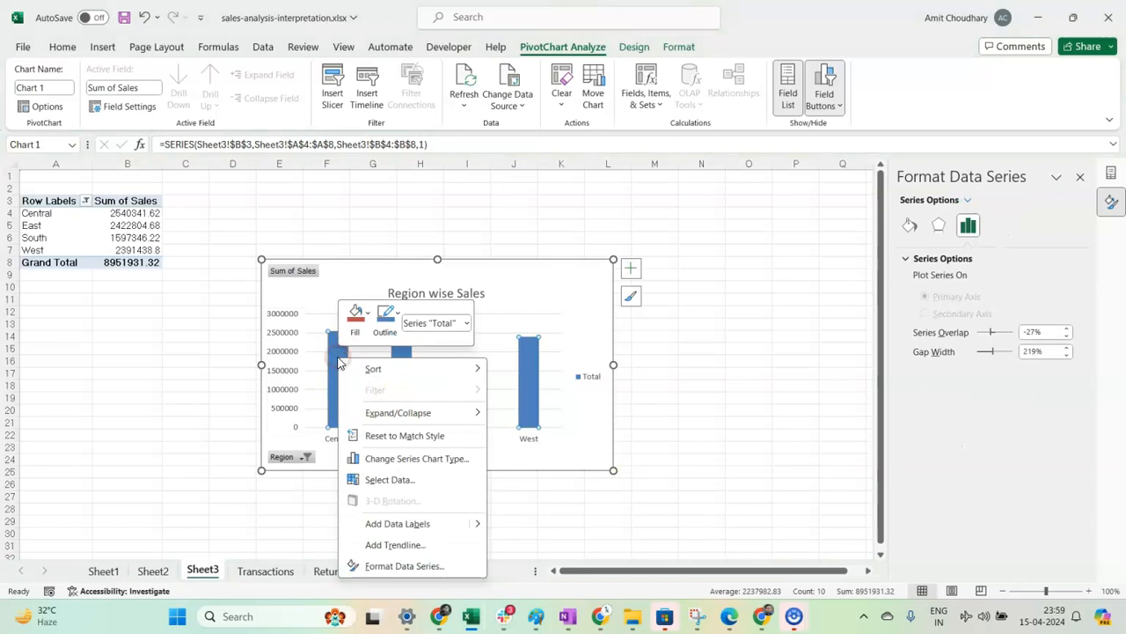
pyautogui.click(397, 523)
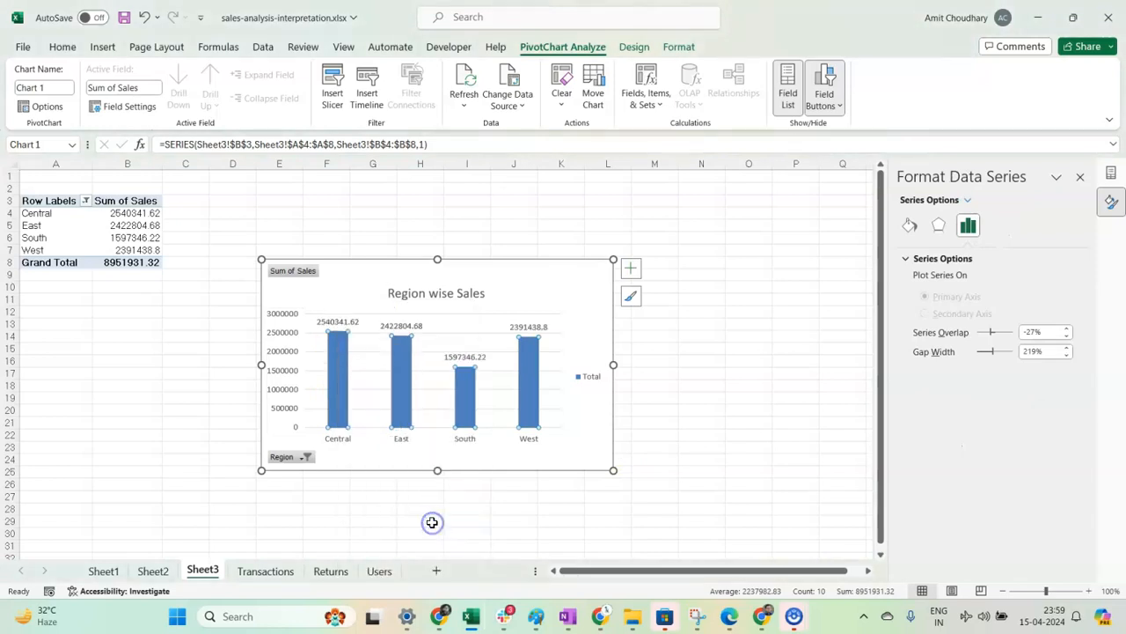
pyautogui.click(338, 324)
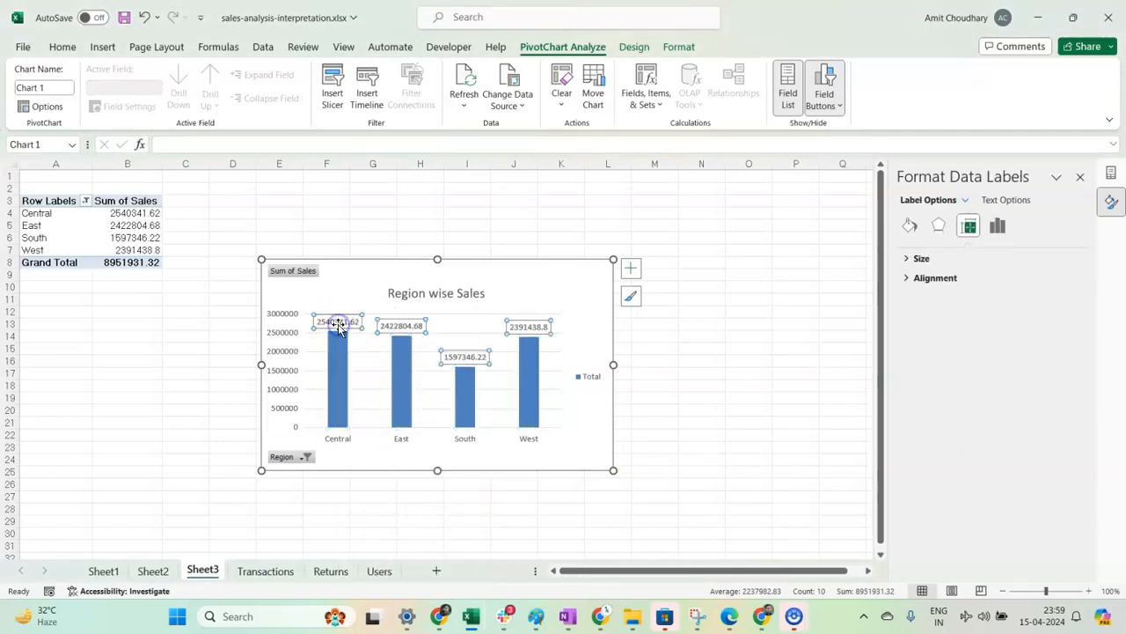
pyautogui.rightClick(339, 324)
pyautogui.click(417, 510)
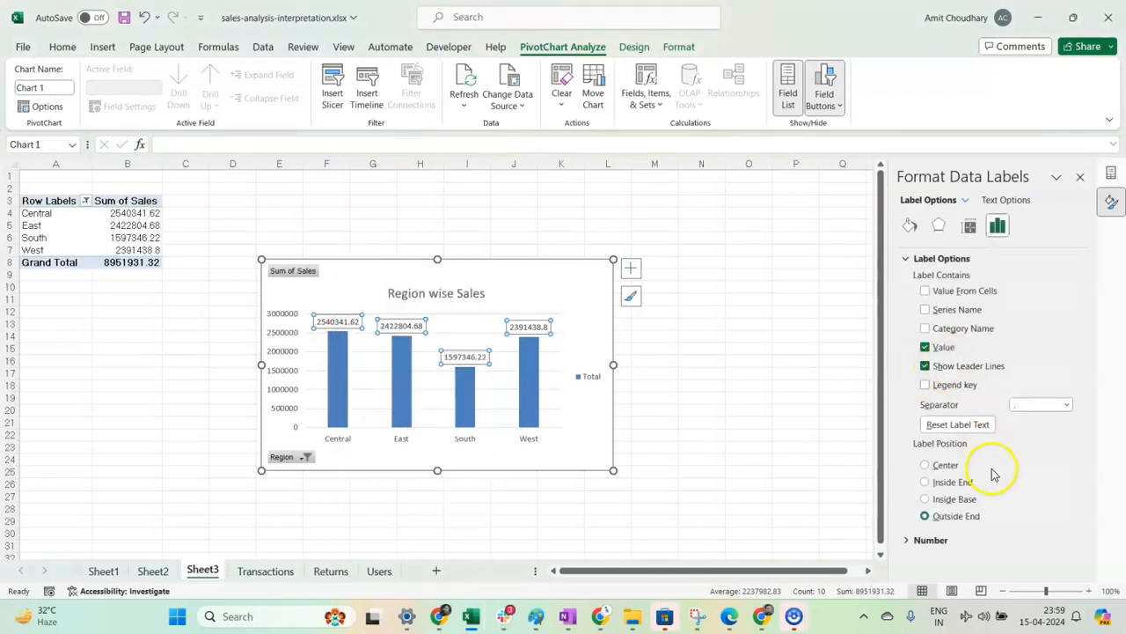
pyautogui.click(907, 540)
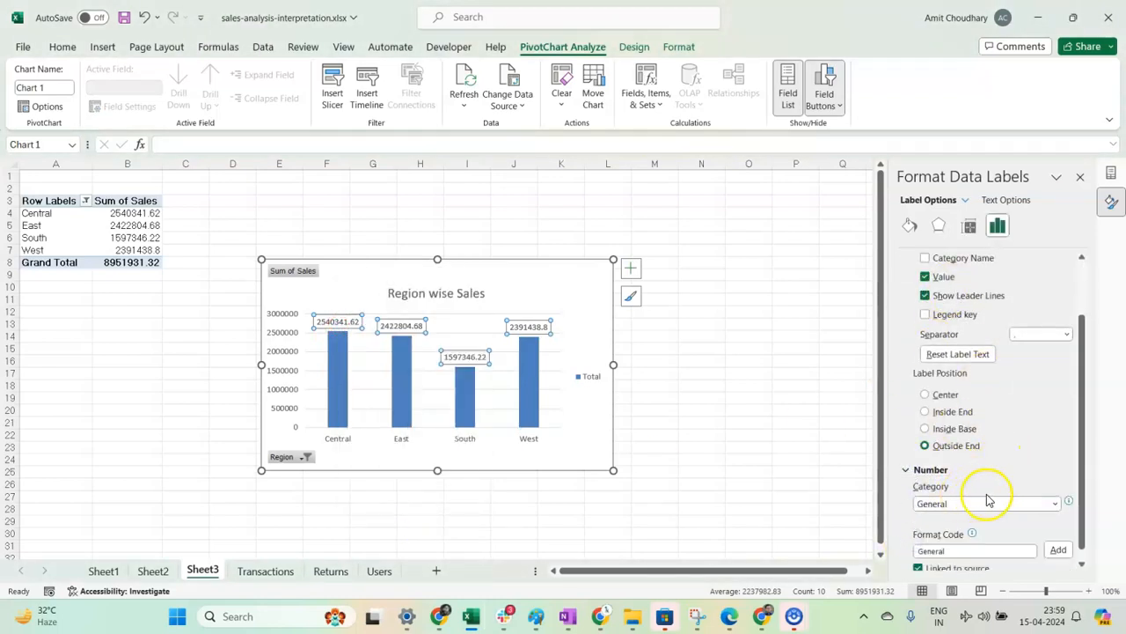
pyautogui.click(1059, 550)
pyautogui.scroll(-1, 991, 480)
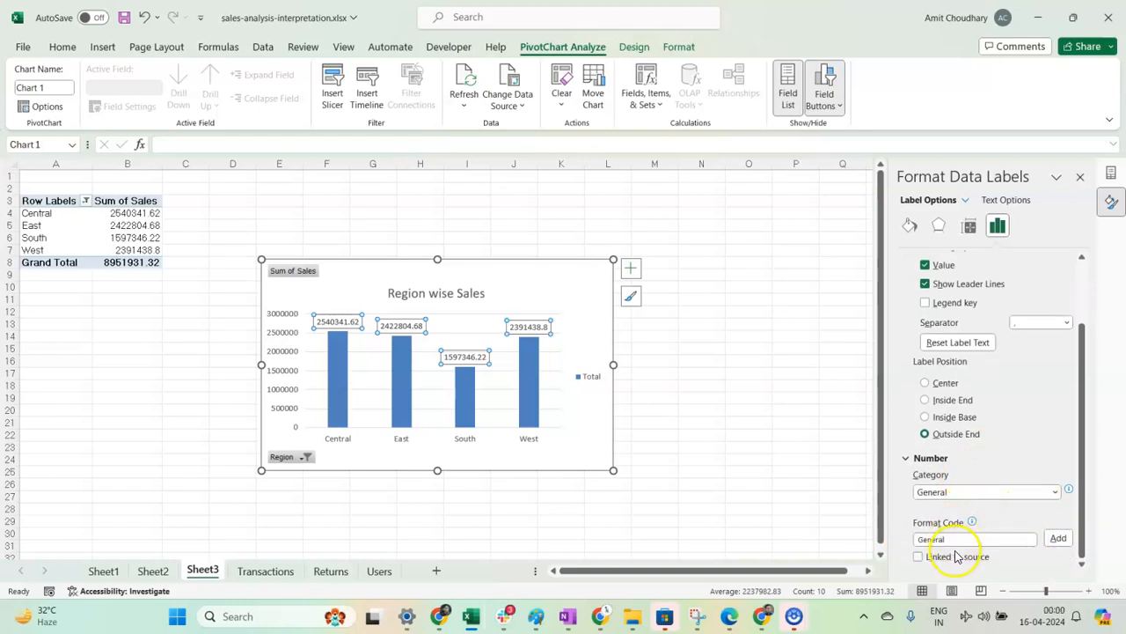
pyautogui.click(1055, 492)
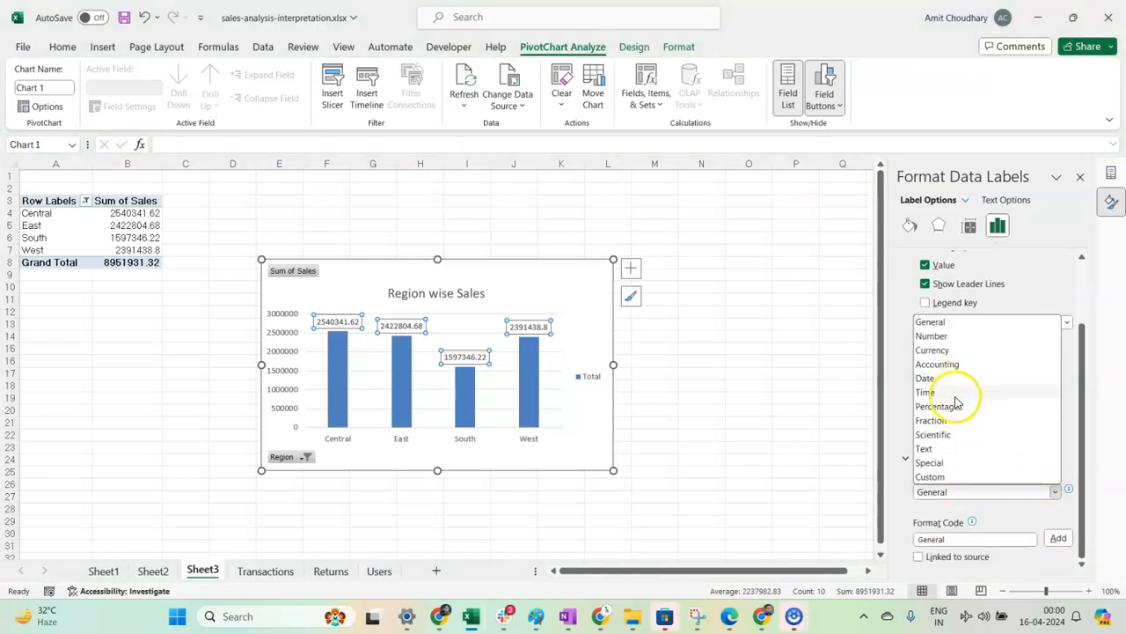
pyautogui.click(949, 350)
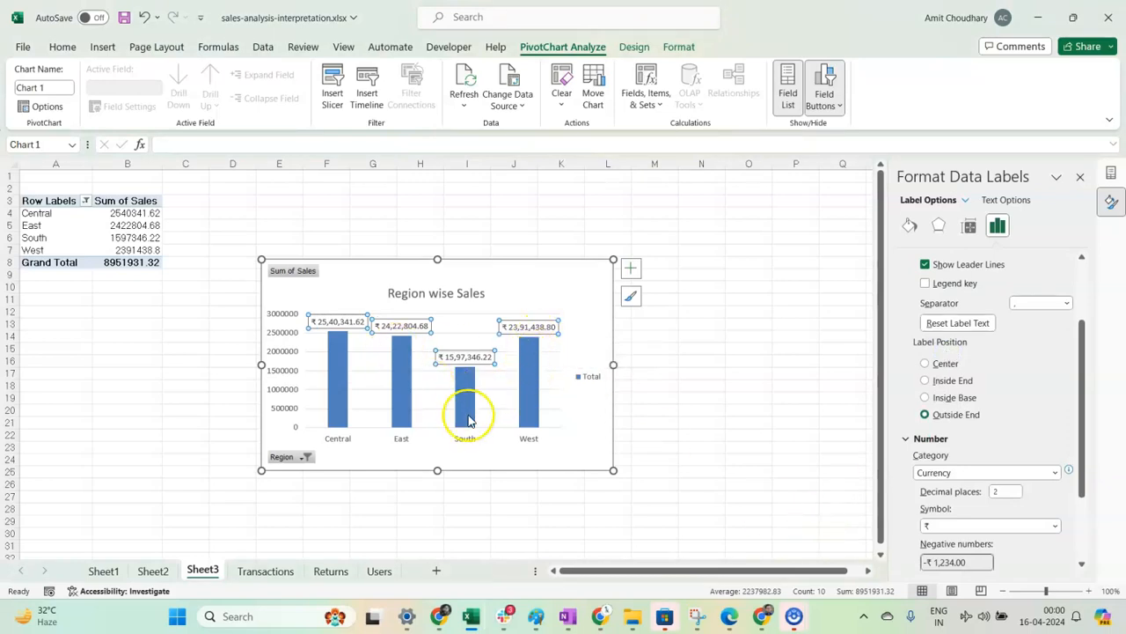
pyautogui.click(444, 449)
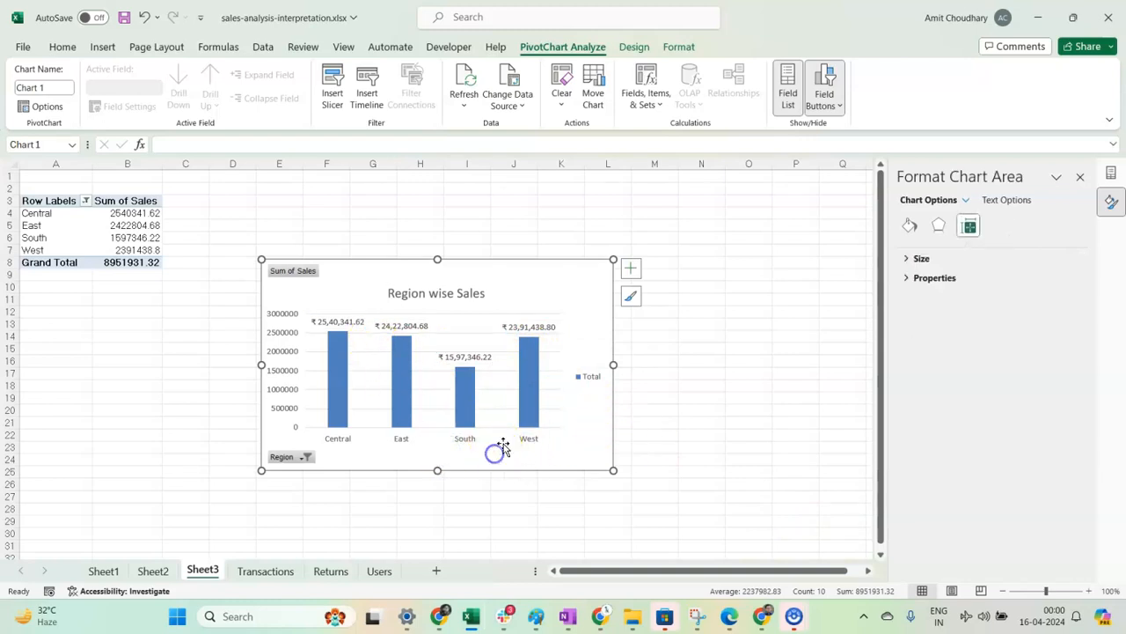
# - Sort the PivotTable's regions in descending order by Sum of Sales
pyautogui.click(85, 200)
pyautogui.click(78, 217)
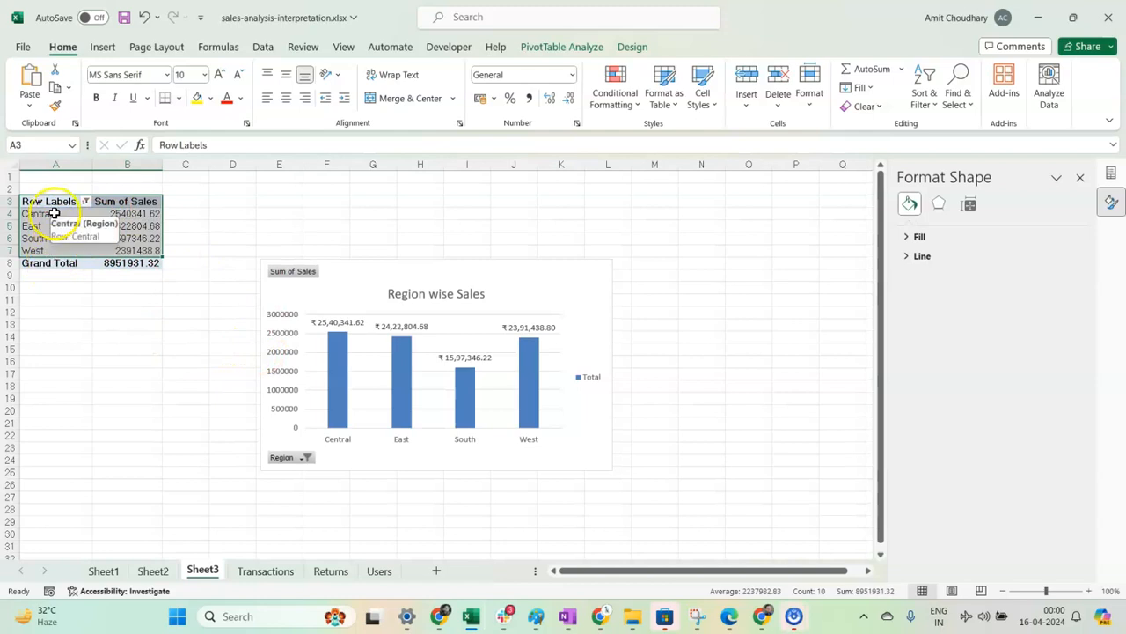
pyautogui.click(86, 203)
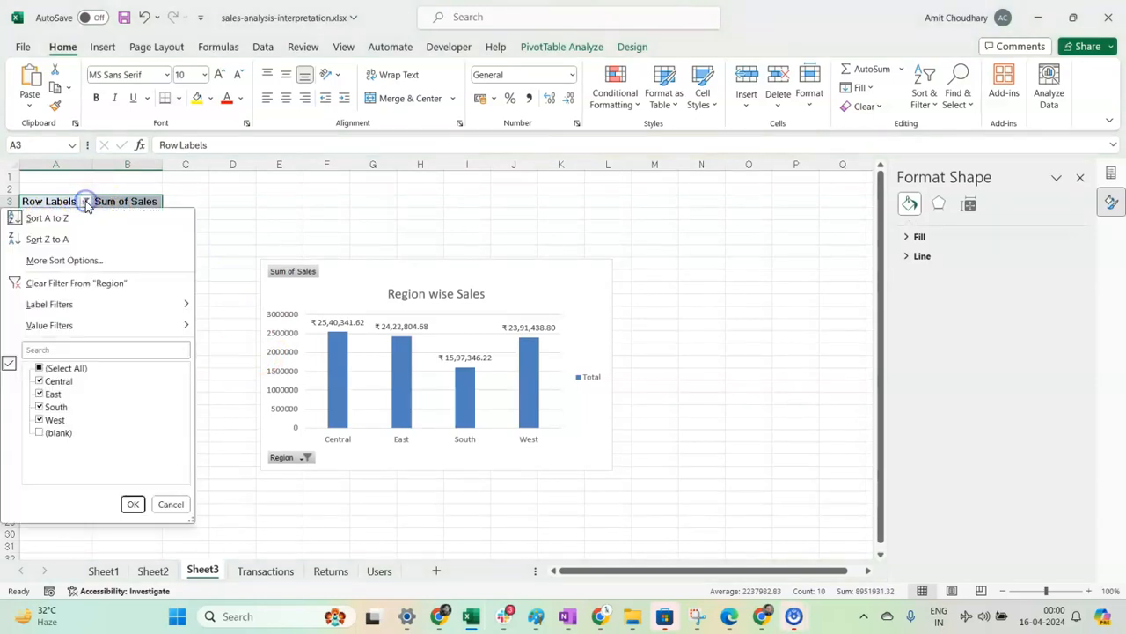
pyautogui.click(84, 259)
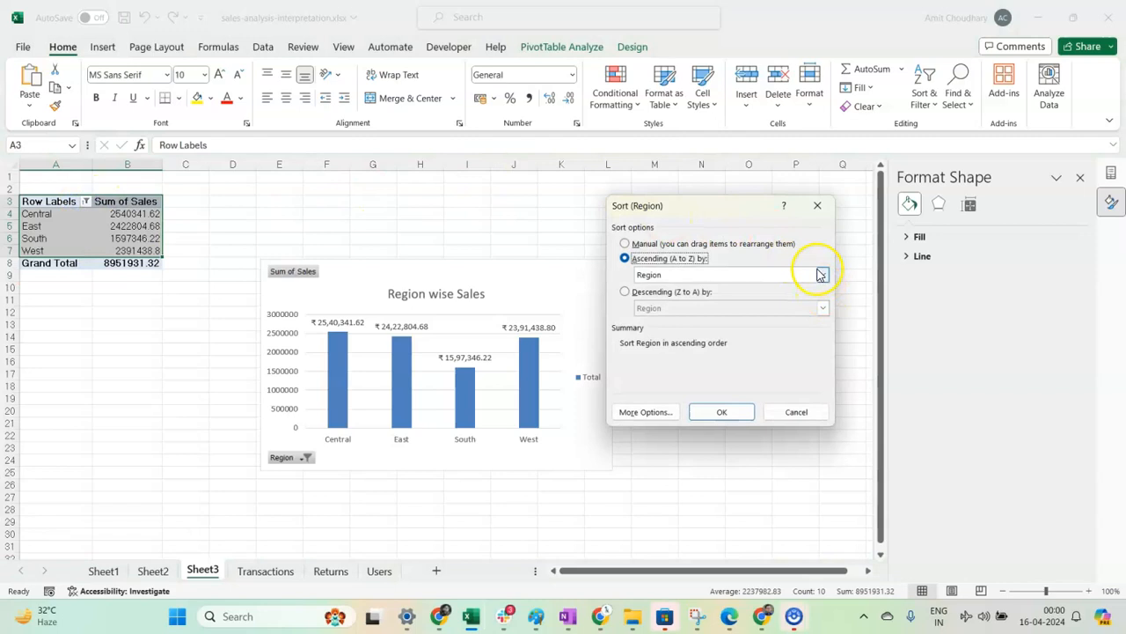
pyautogui.click(626, 292)
pyautogui.click(821, 308)
pyautogui.click(711, 330)
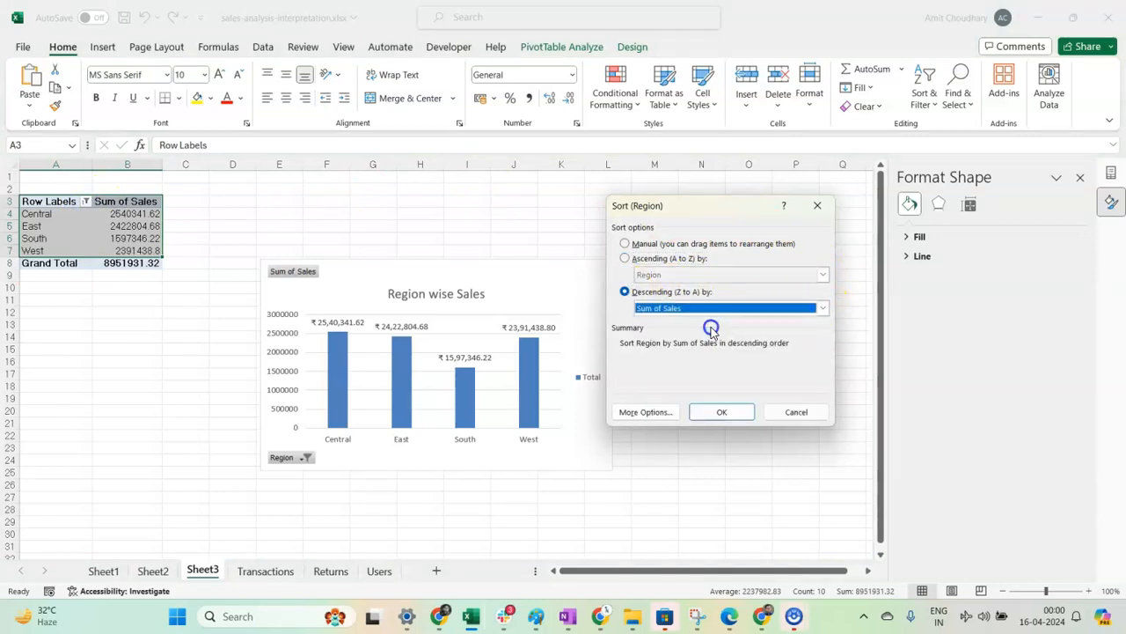
pyautogui.click(723, 410)
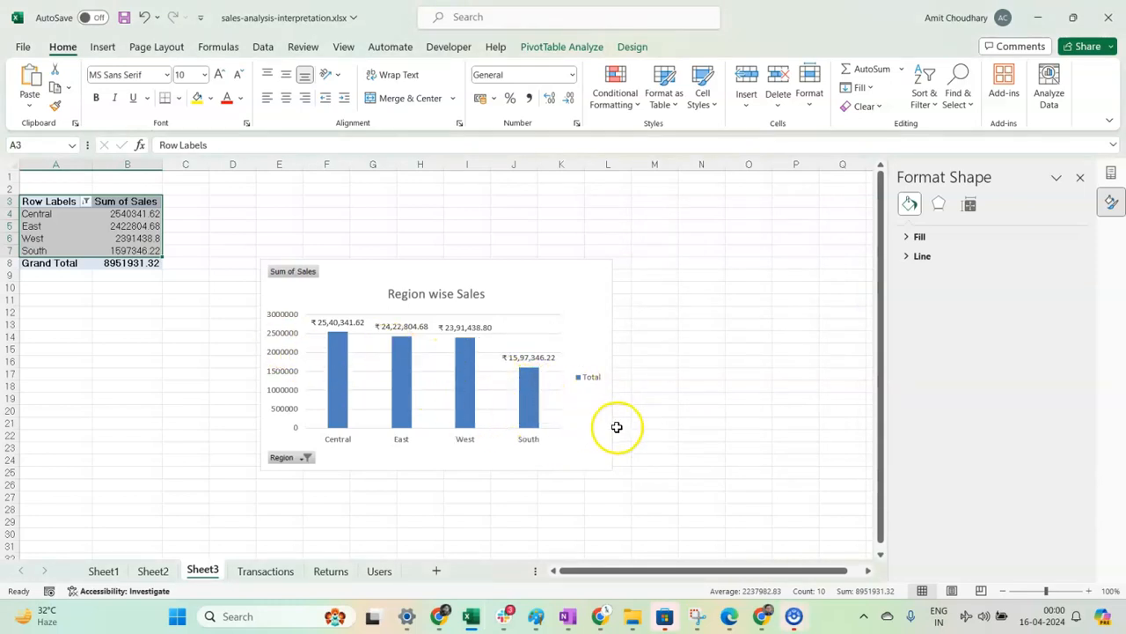
# - Delete the currency data labels from the Region wise Sales chart
pyautogui.click(325, 324)
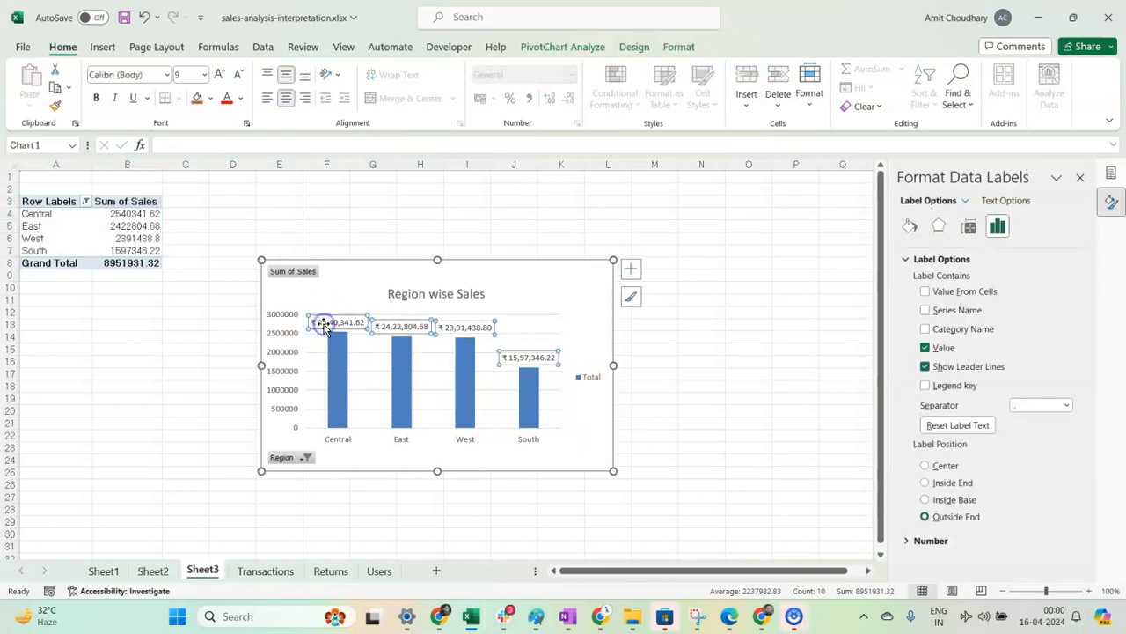
pyautogui.rightClick(325, 325)
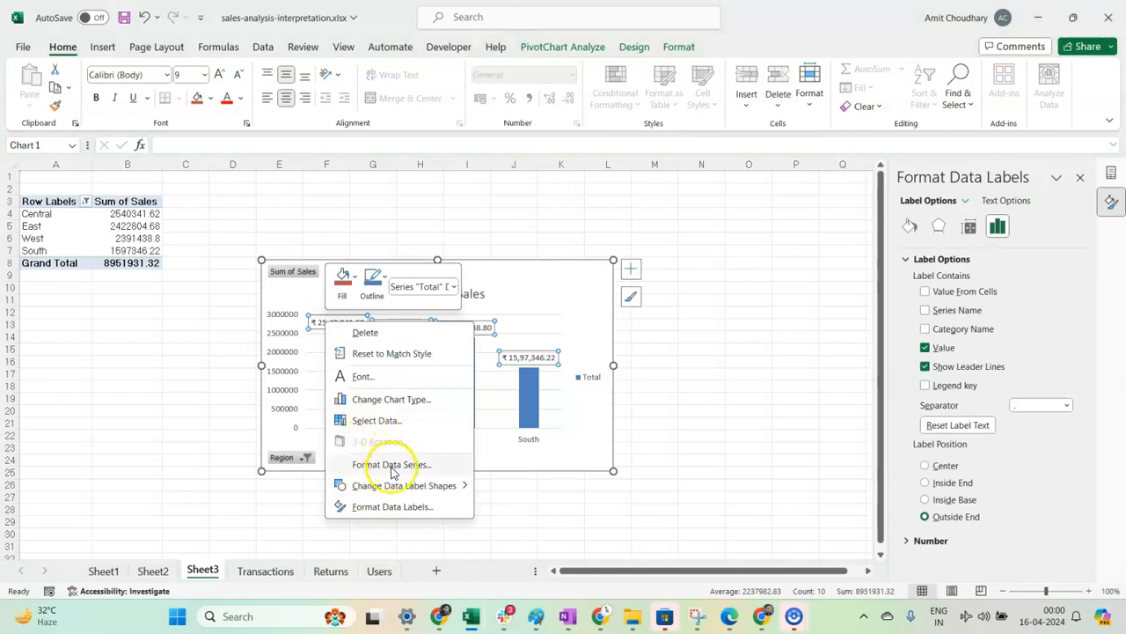
pyautogui.click(393, 506)
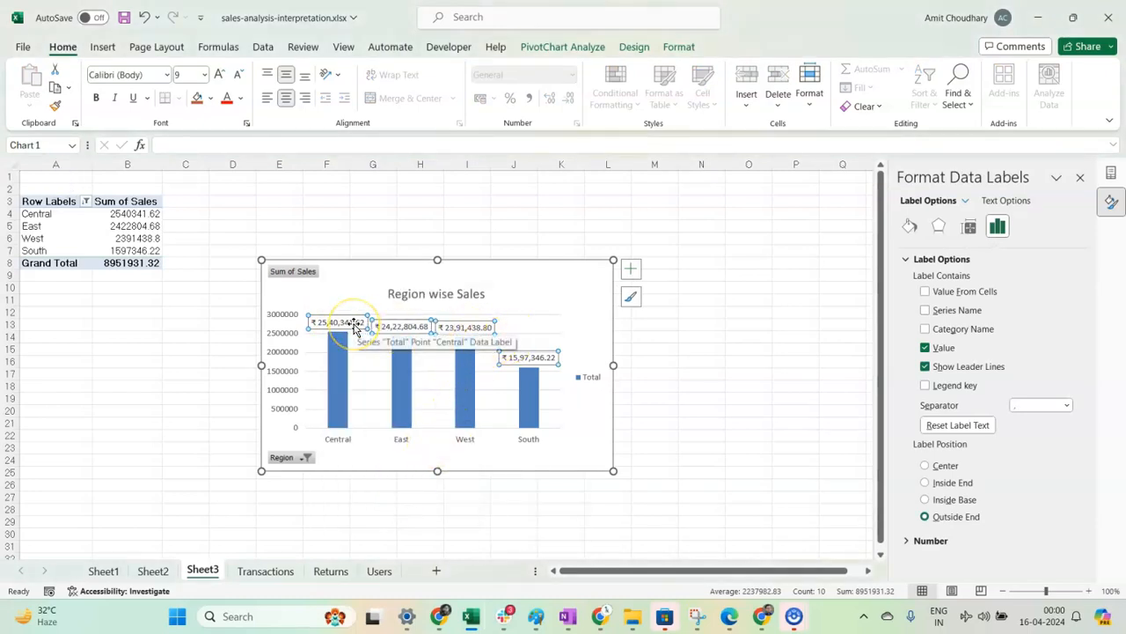
pyautogui.press('Delete')
# - Change the chart's type to Clustered Bar and enlarge the chart down to about row 28
pyautogui.moveTo(339, 367)
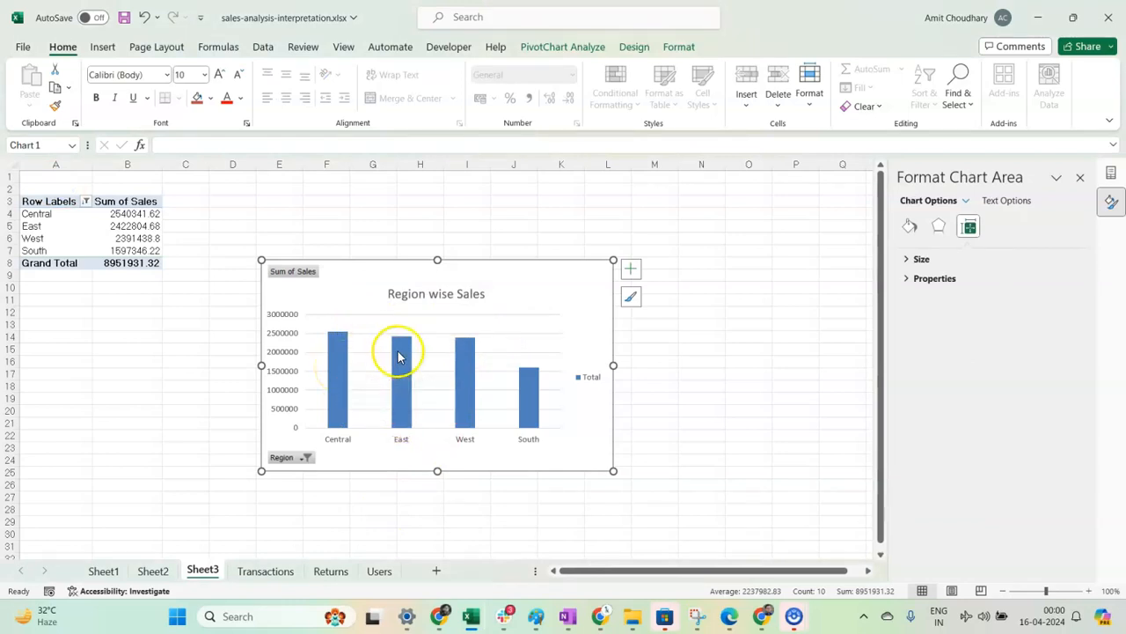
pyautogui.moveTo(471, 360)
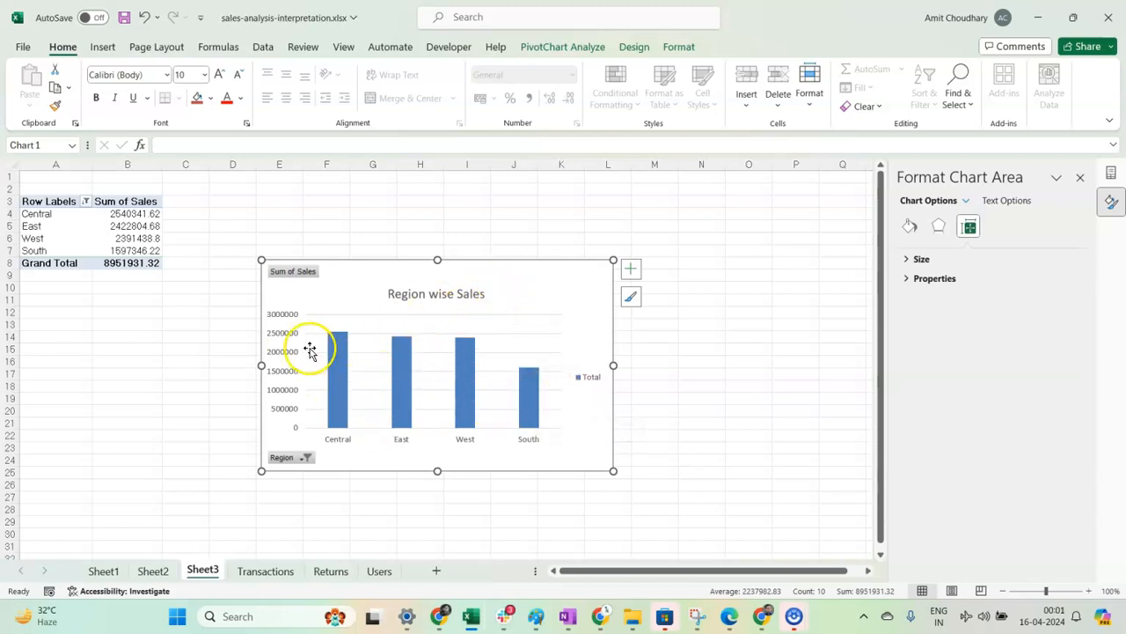
pyautogui.rightClick(549, 279)
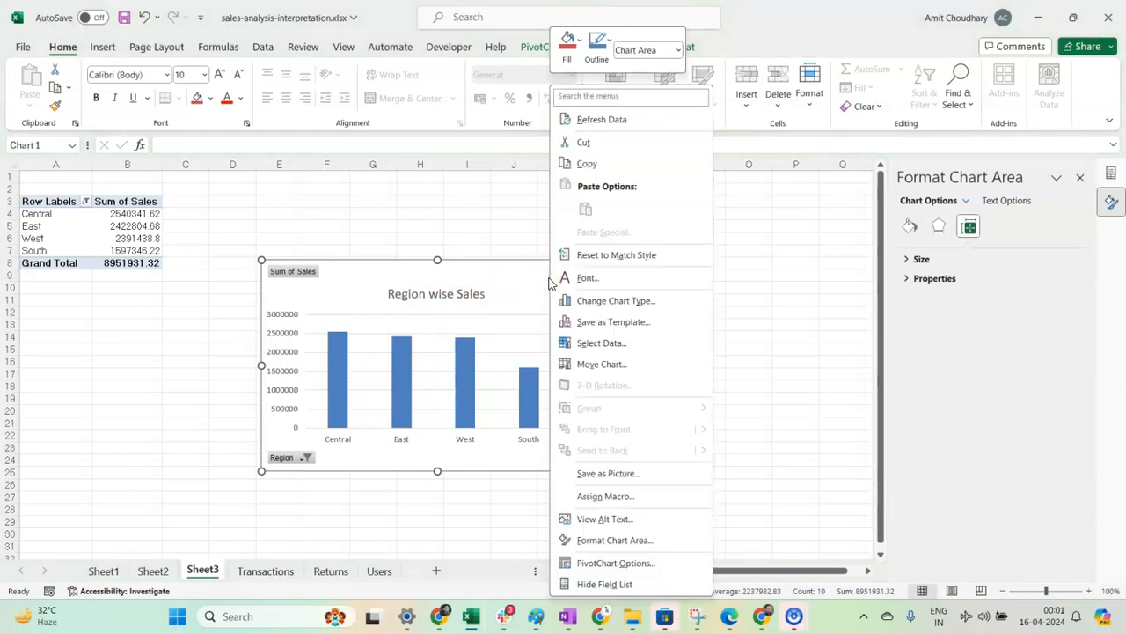
pyautogui.click(615, 300)
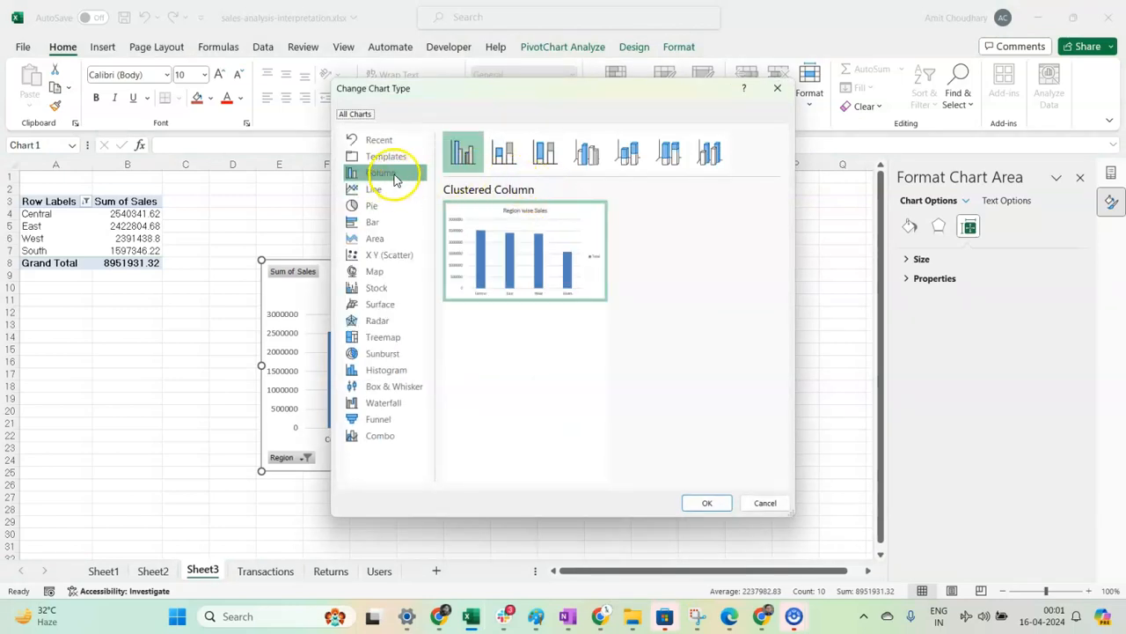
pyautogui.click(385, 222)
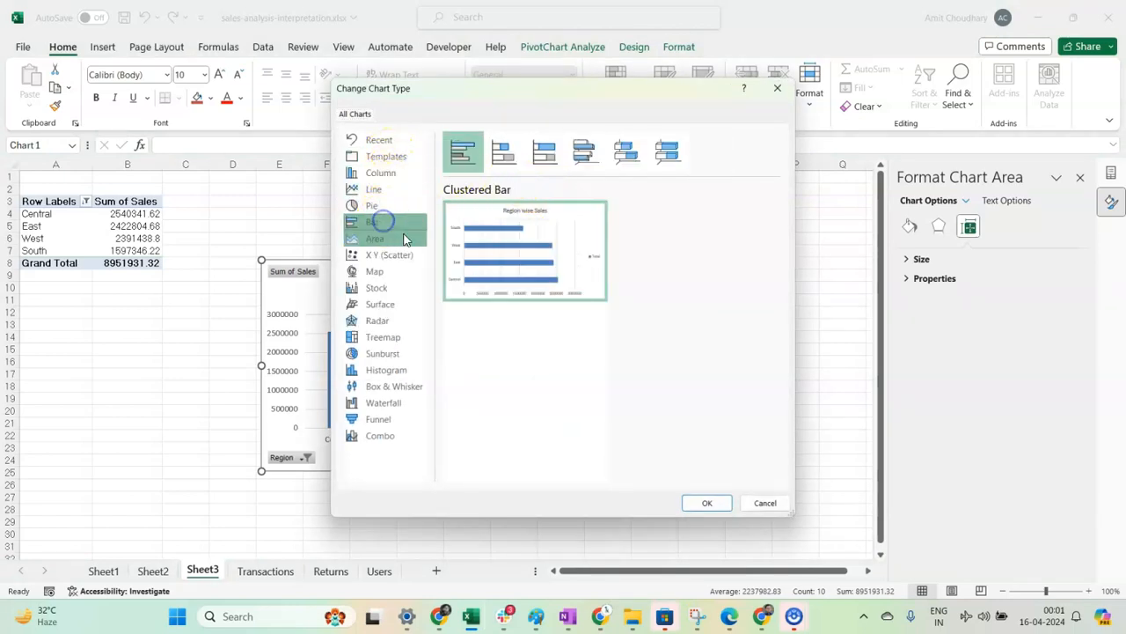
pyautogui.moveTo(478, 258)
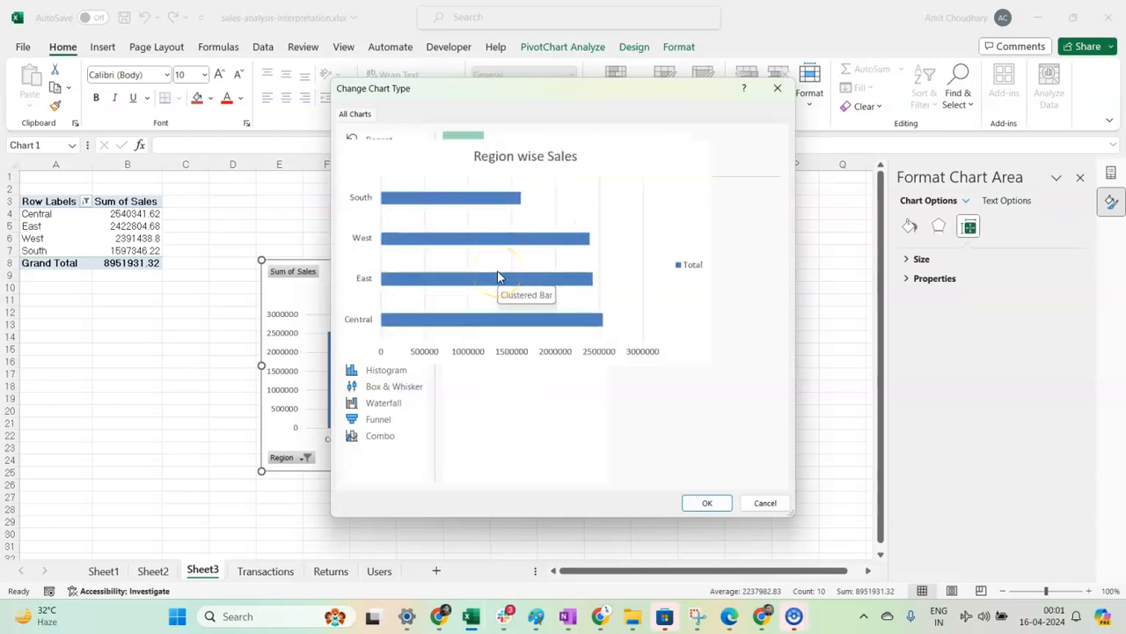
pyautogui.click(707, 503)
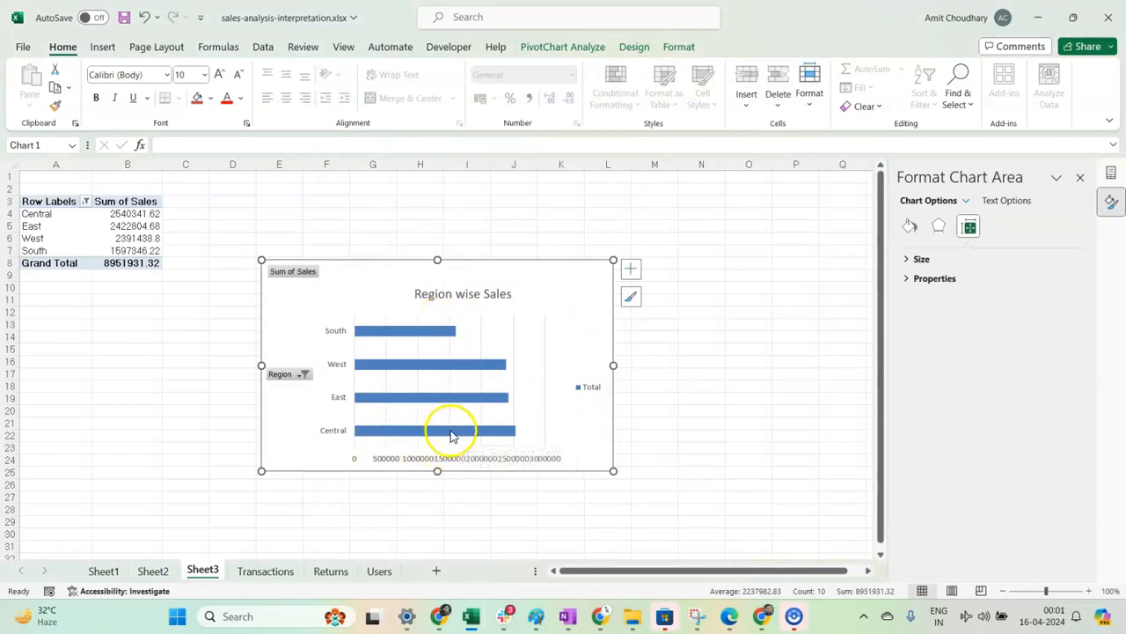
pyautogui.moveTo(613, 471); pyautogui.dragTo(739, 518)
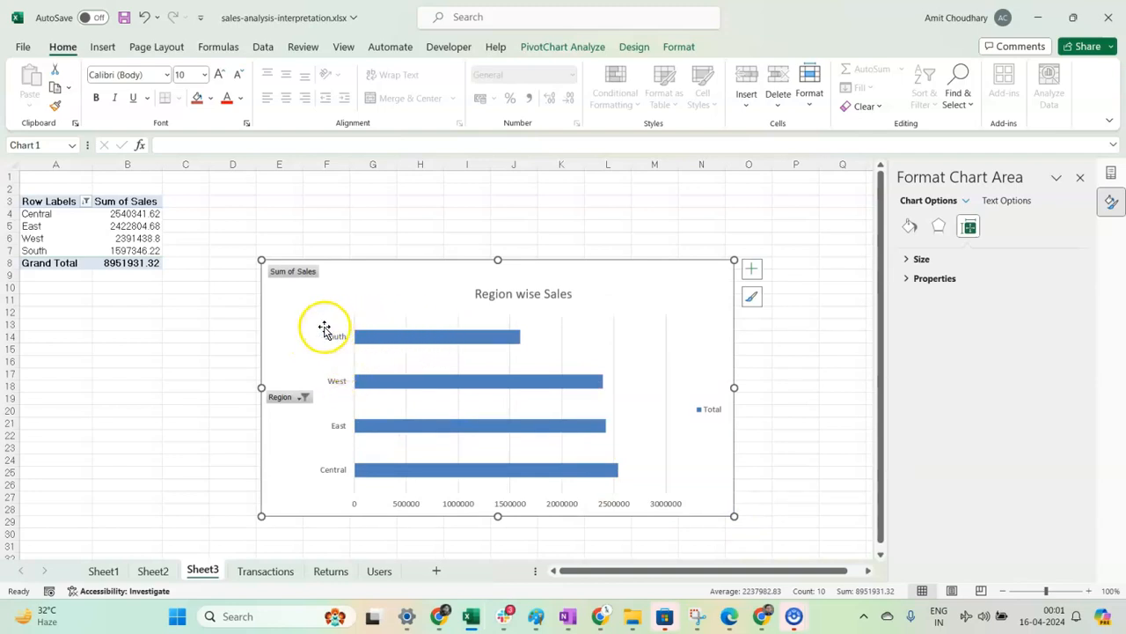
# - Sort the PivotTable's regions in ascending order by Sum of Sales
pyautogui.click(85, 202)
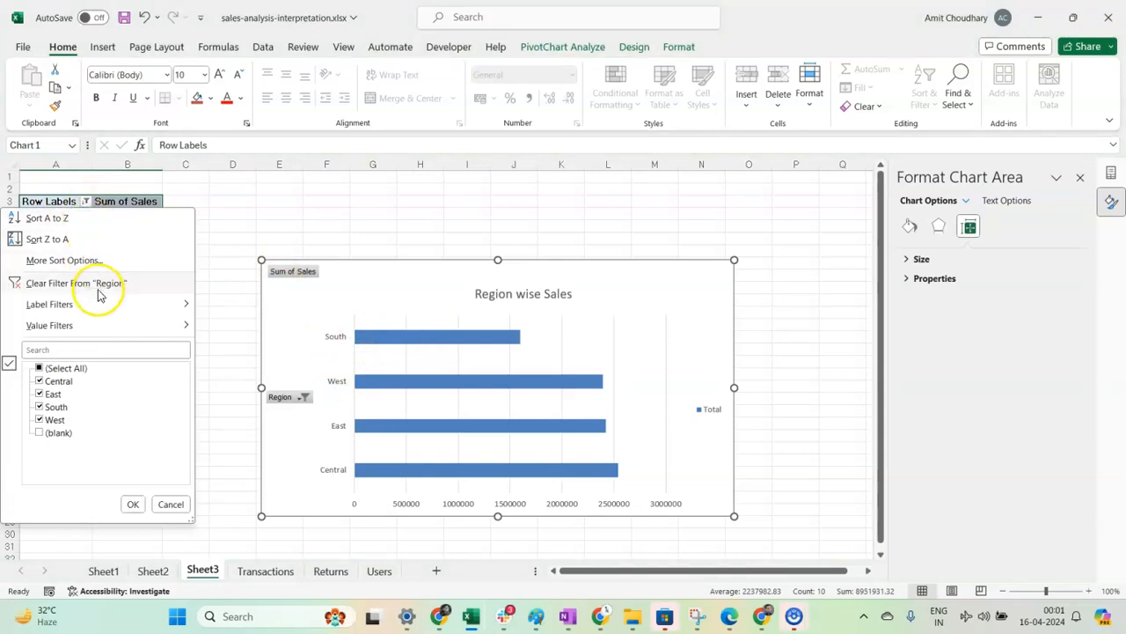
pyautogui.click(93, 260)
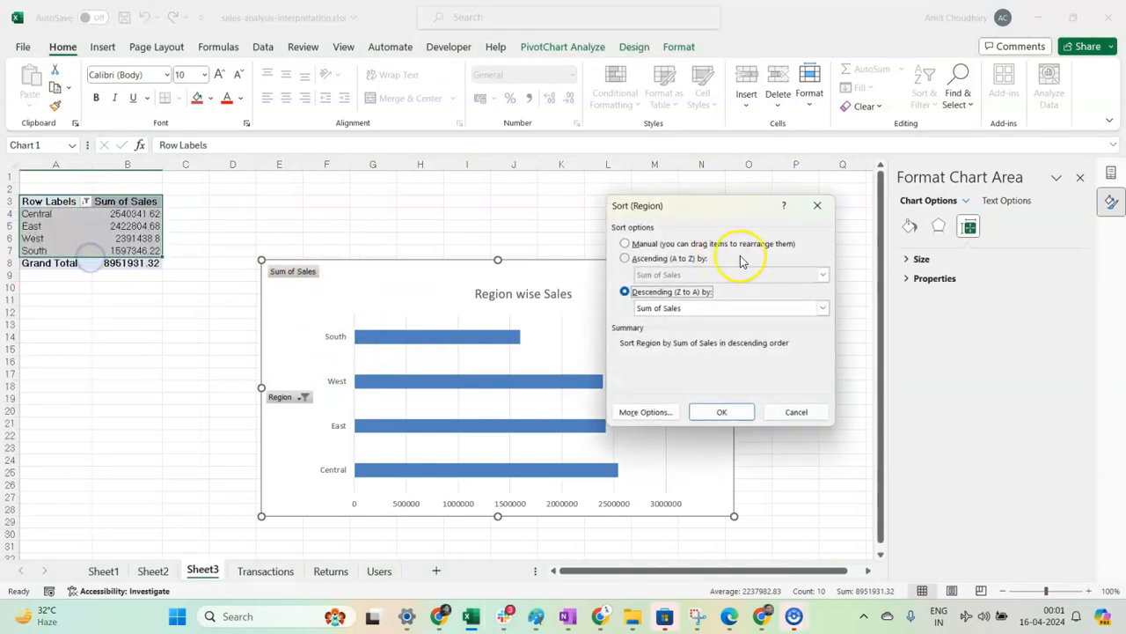
pyautogui.click(821, 308)
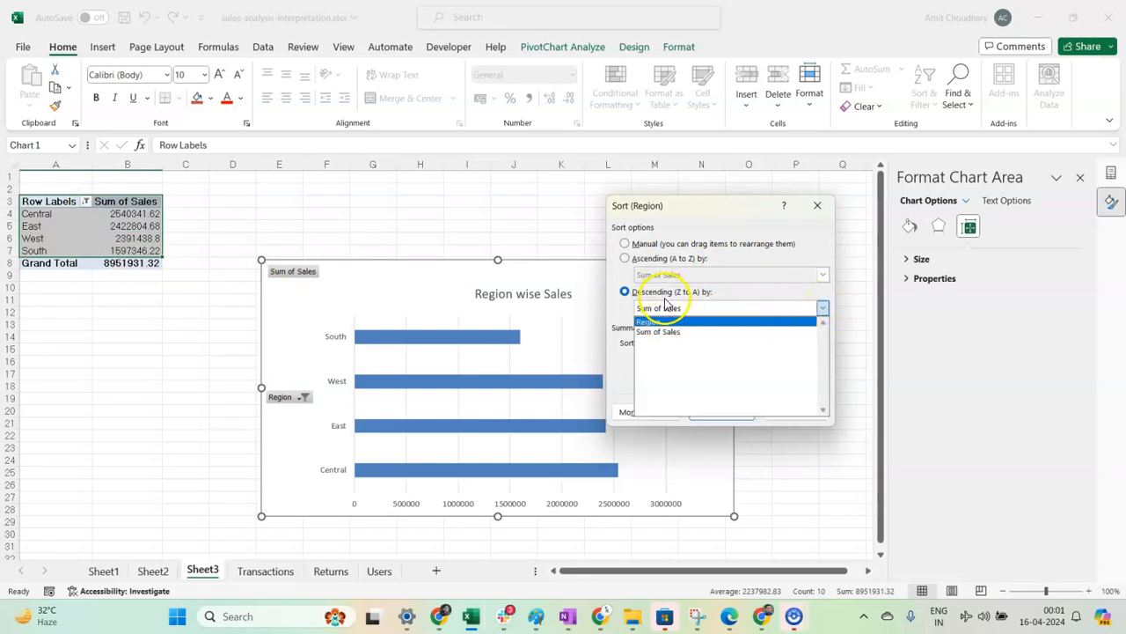
pyautogui.click(625, 258)
pyautogui.click(713, 412)
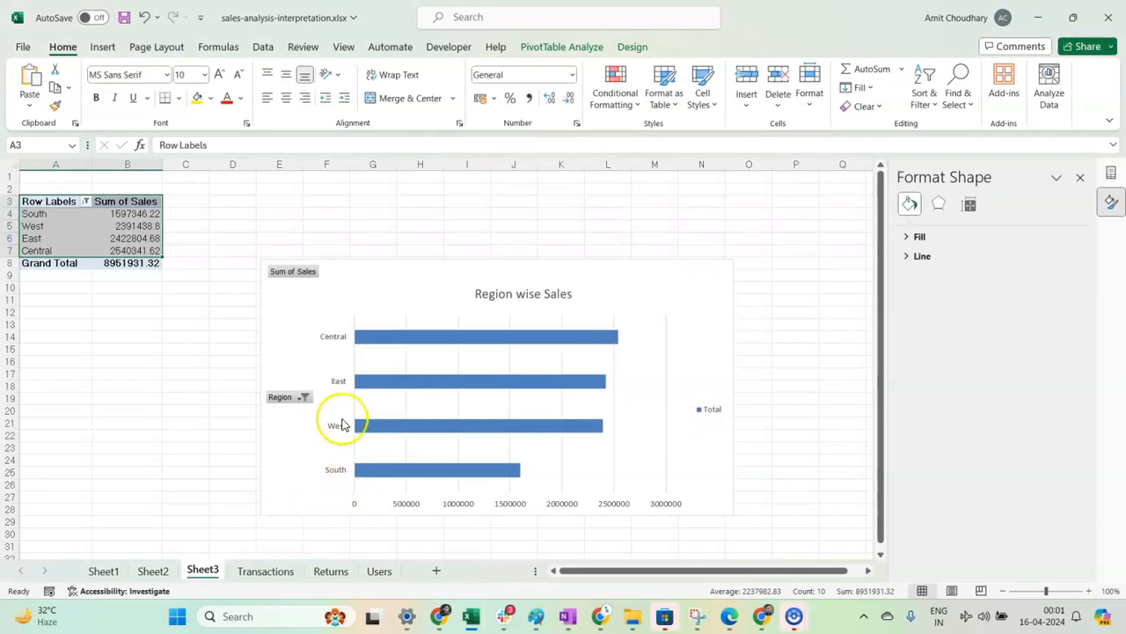
pyautogui.moveTo(632, 339)
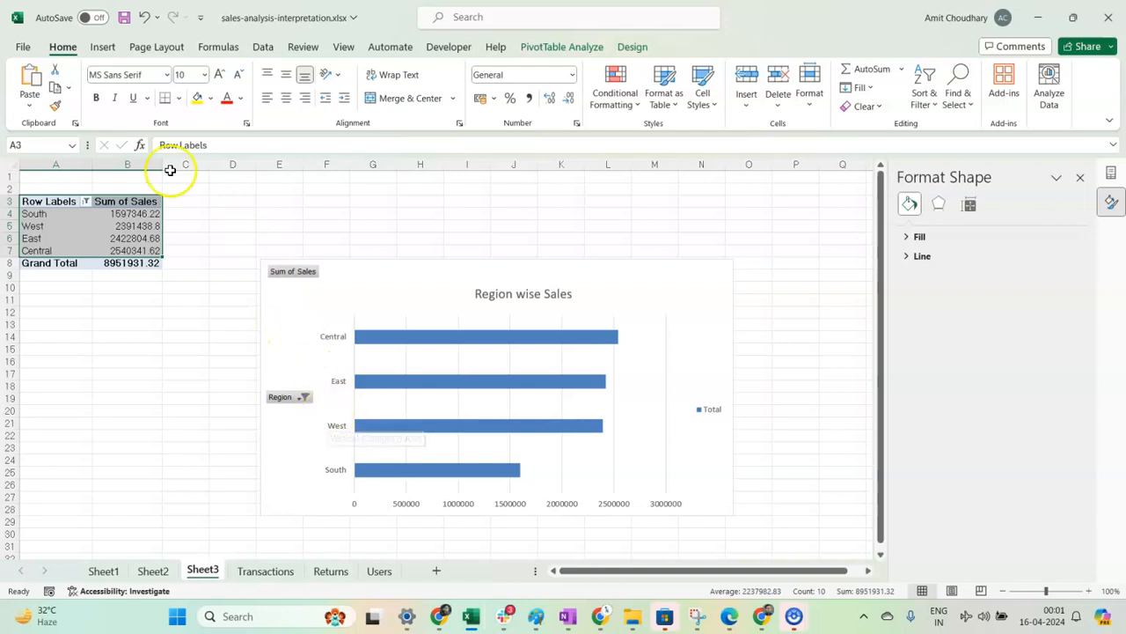
# - Add the Customer Segment field to the PivotTable's columns, splitting each region's sales by segment in the bar chart
pyautogui.click(99, 213)
pyautogui.click(27, 215)
pyautogui.click(31, 201)
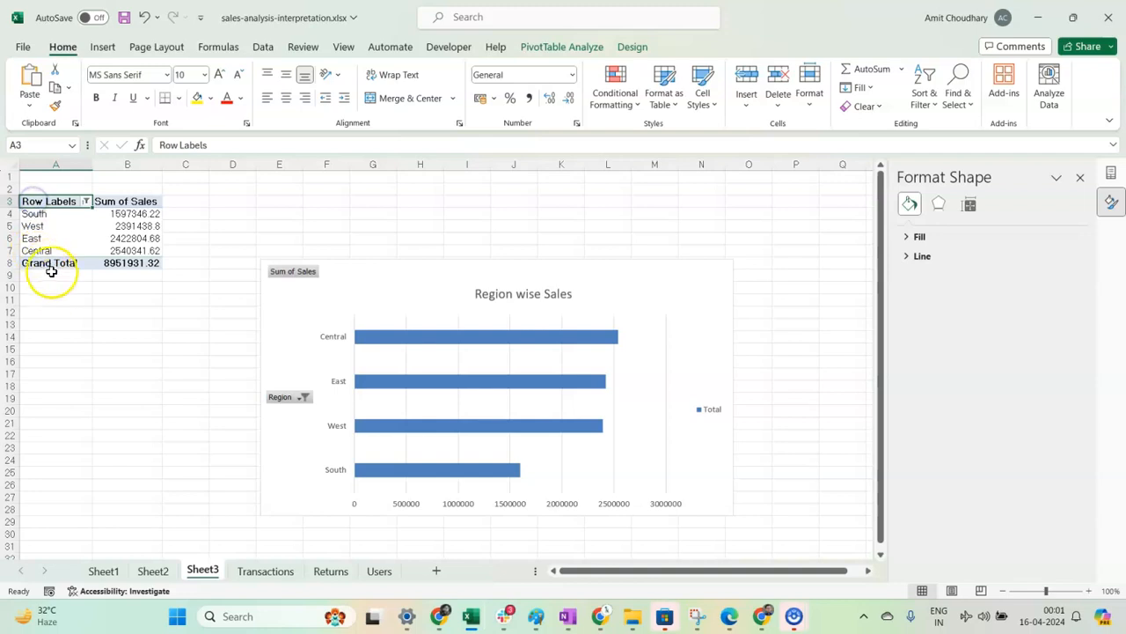
pyautogui.click(1080, 179)
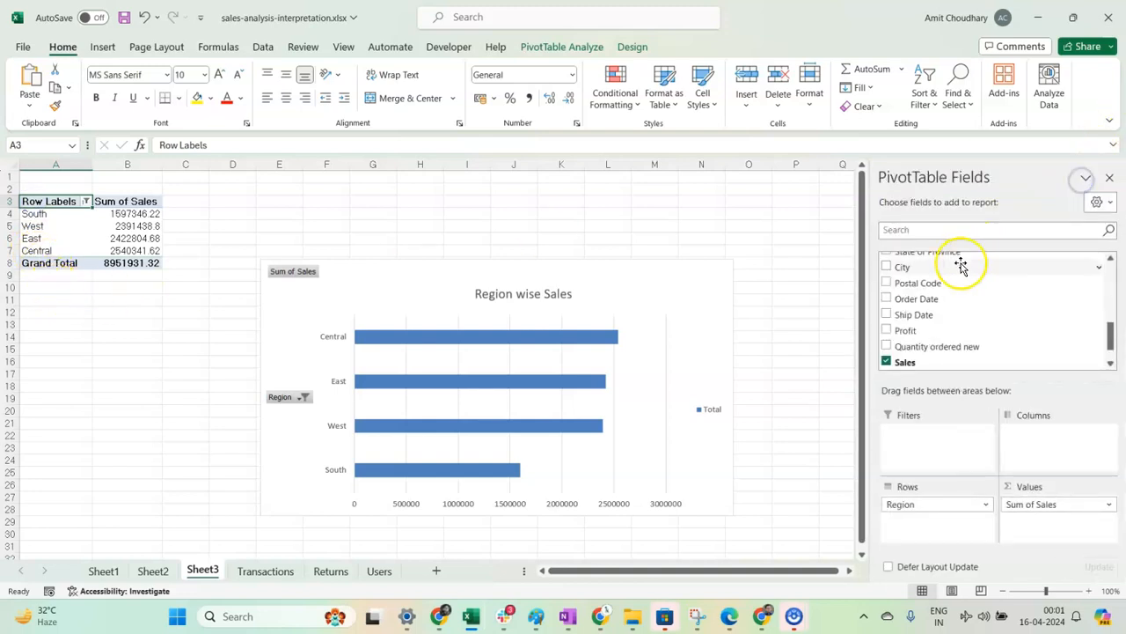
pyautogui.scroll(3, 930, 349)
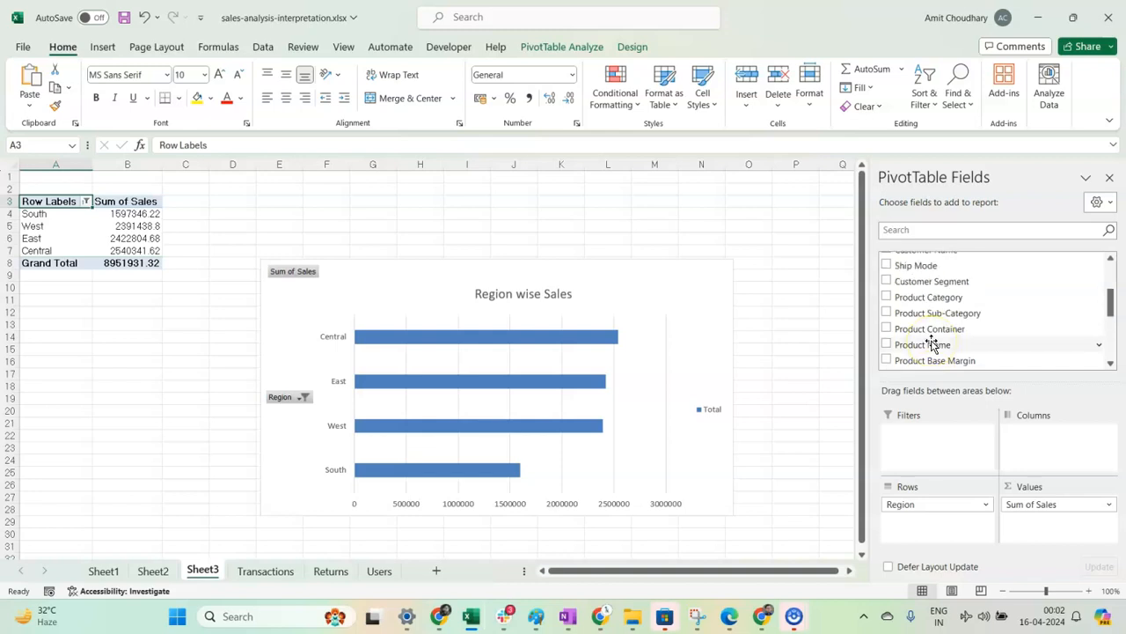
pyautogui.moveTo(933, 281); pyautogui.dragTo(1068, 435)
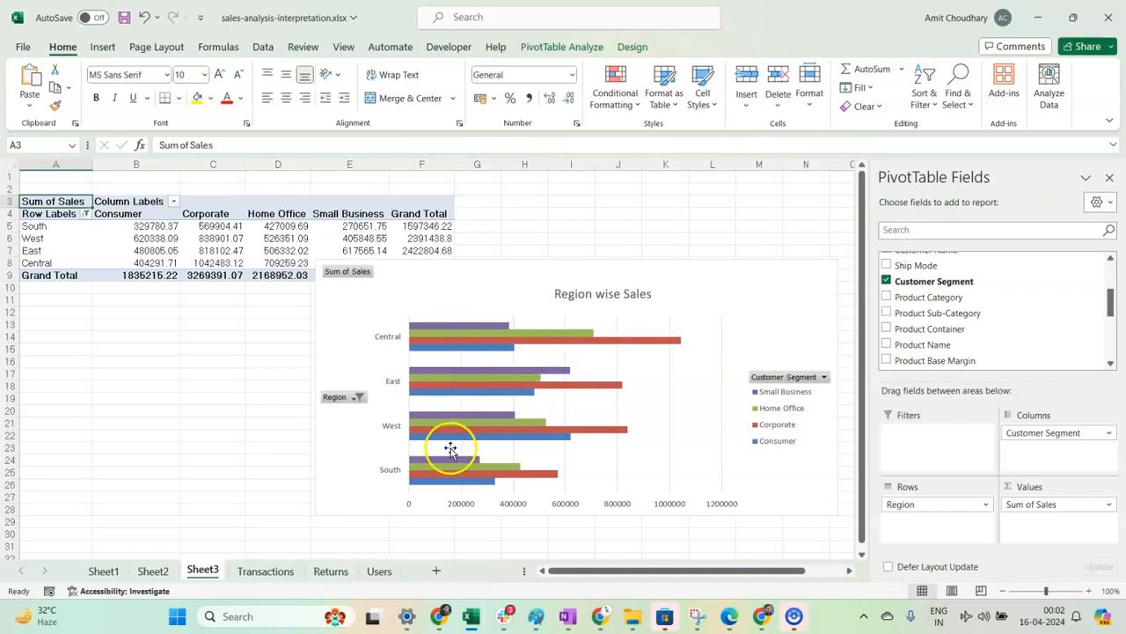
pyautogui.moveTo(475, 330)
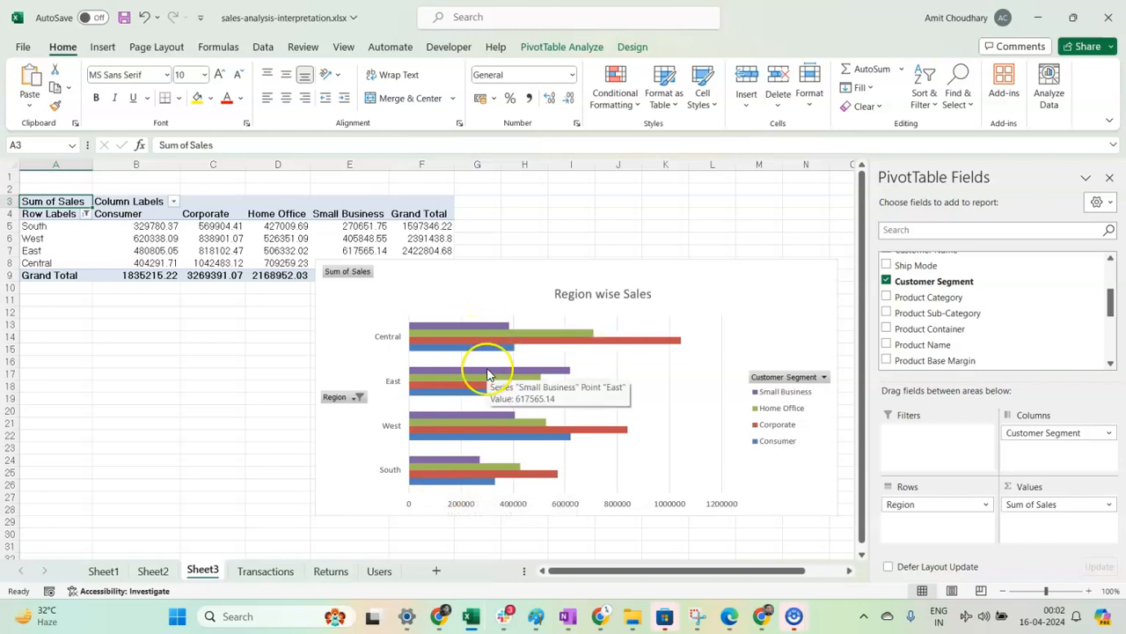
# - Change the Region wise Sales chart's type from bars to Clustered Column
pyautogui.click(476, 280)
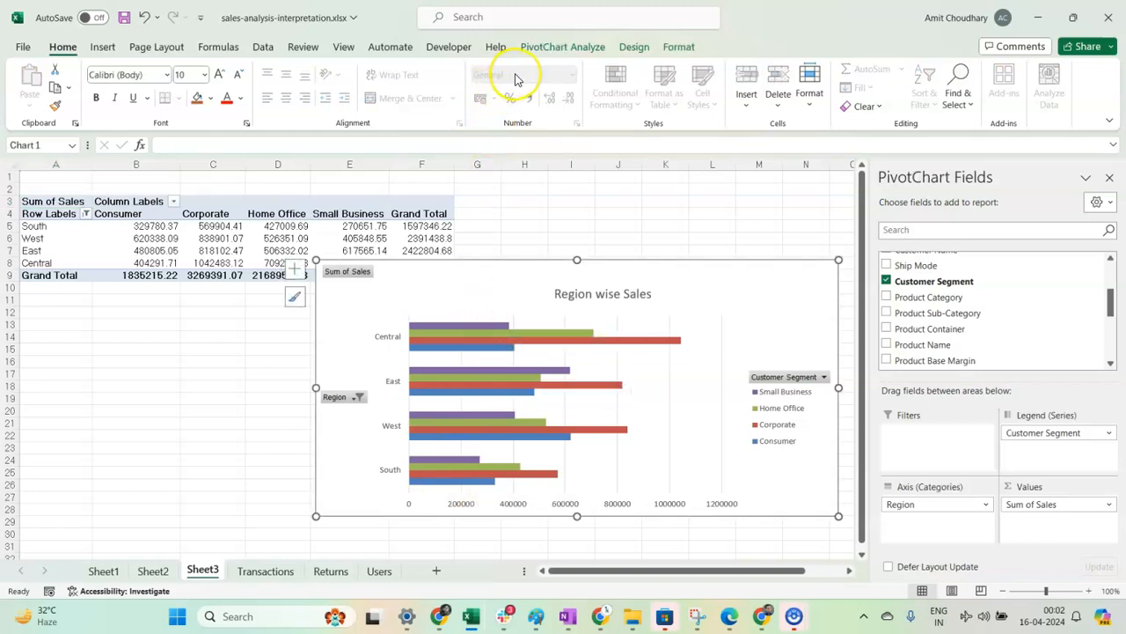
pyautogui.rightClick(669, 274)
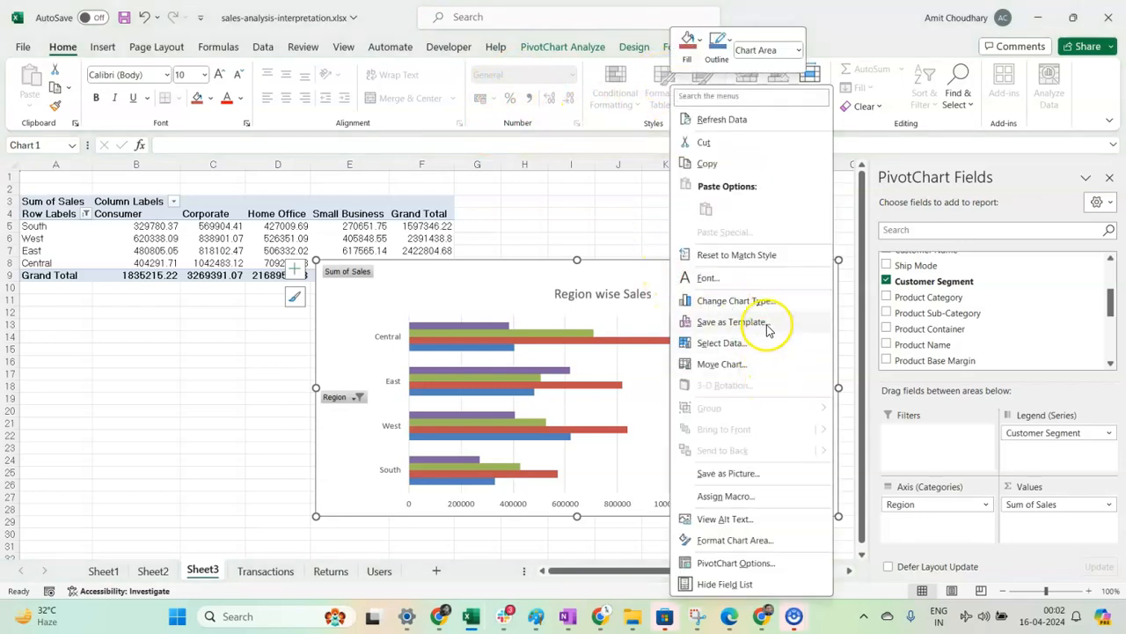
pyautogui.click(766, 303)
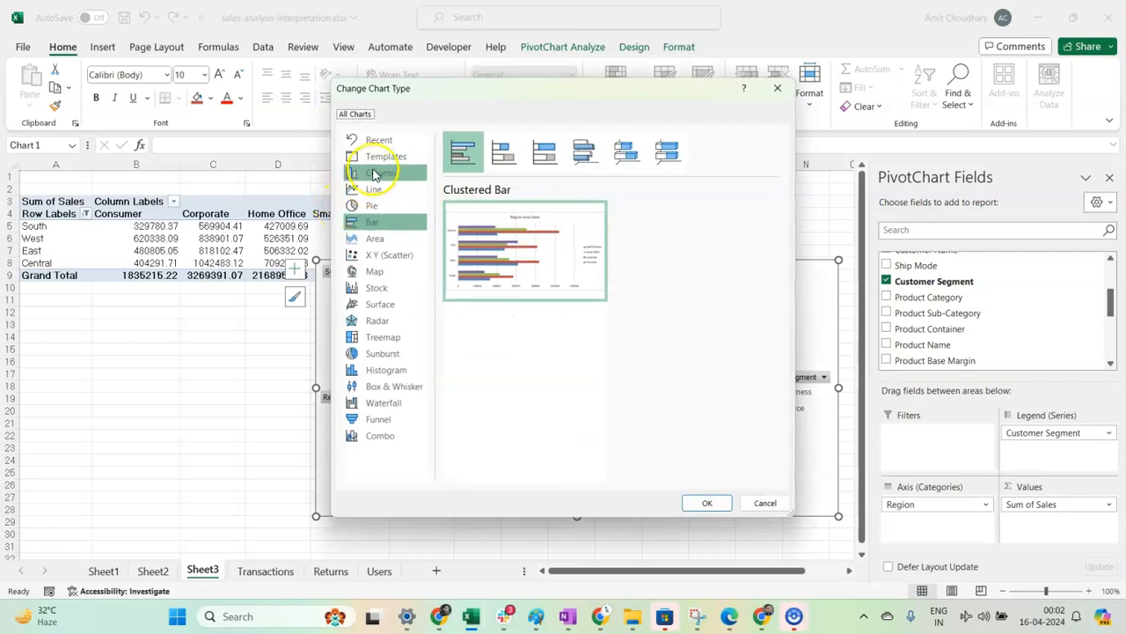
pyautogui.click(380, 173)
pyautogui.click(707, 502)
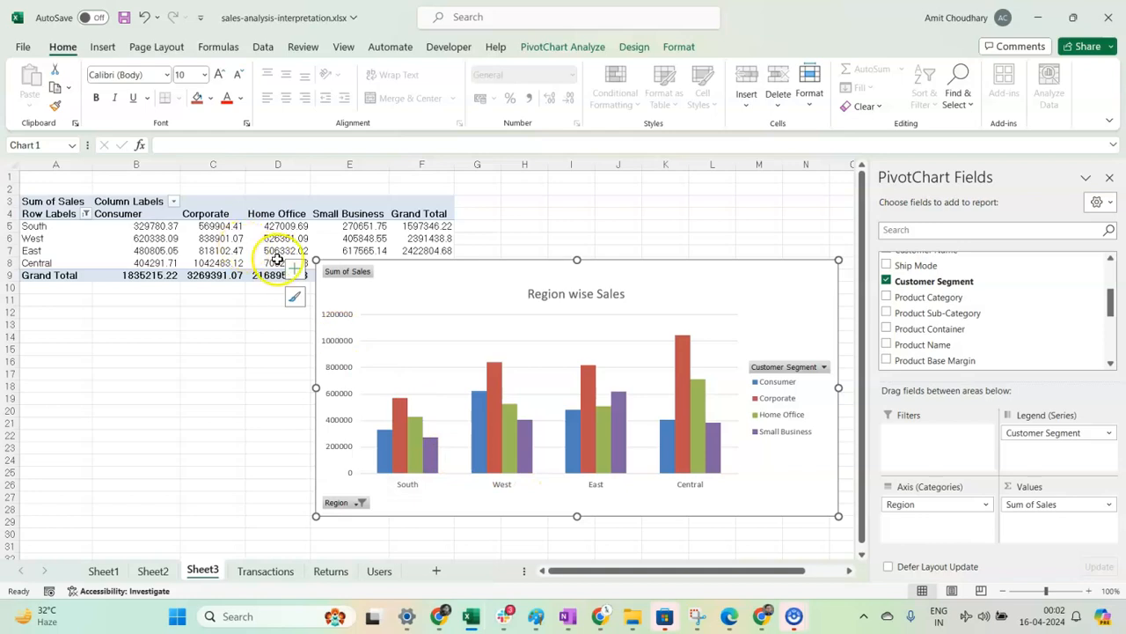
pyautogui.click(146, 214)
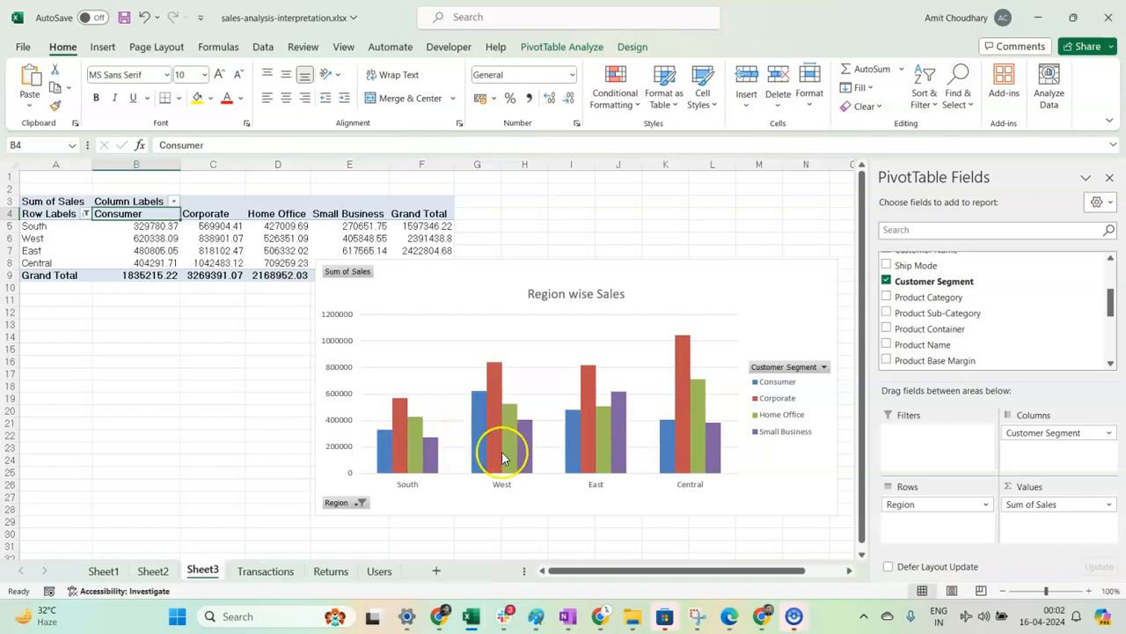
pyautogui.moveTo(426, 467)
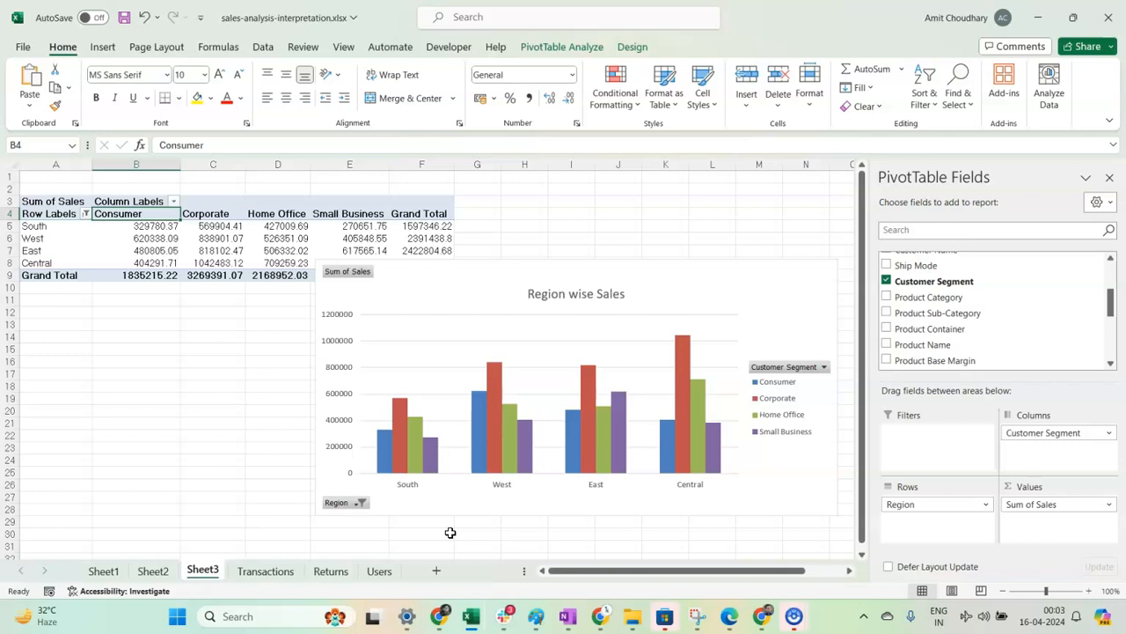
# - Change the Region wise Sales chart's type to Stacked Column
pyautogui.click(504, 336)
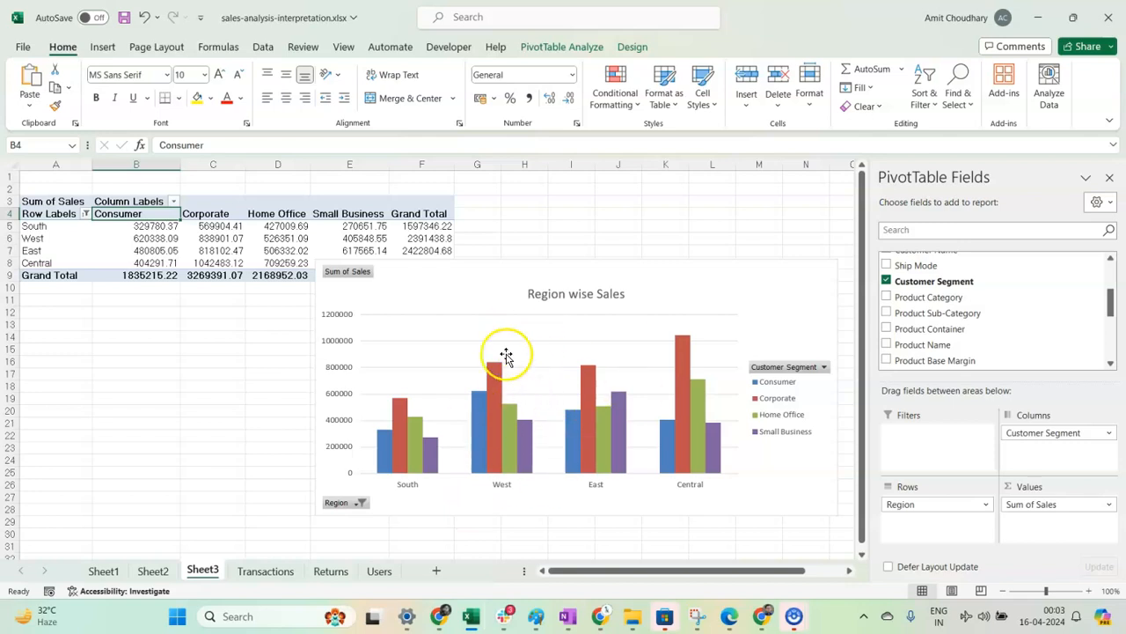
pyautogui.click(502, 269)
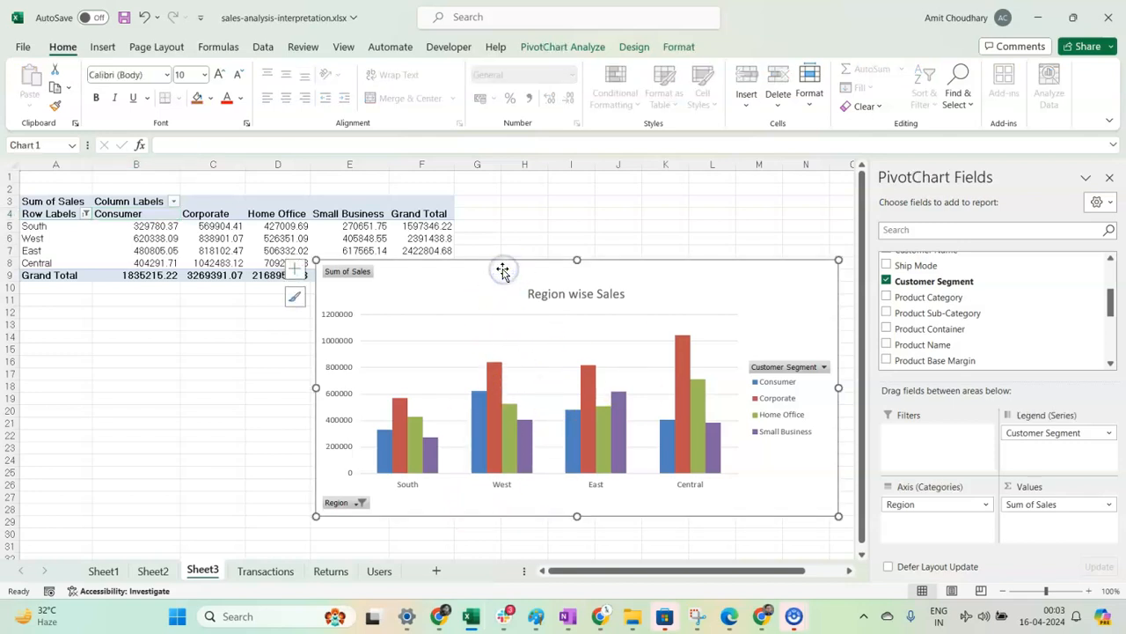
pyautogui.rightClick(502, 269)
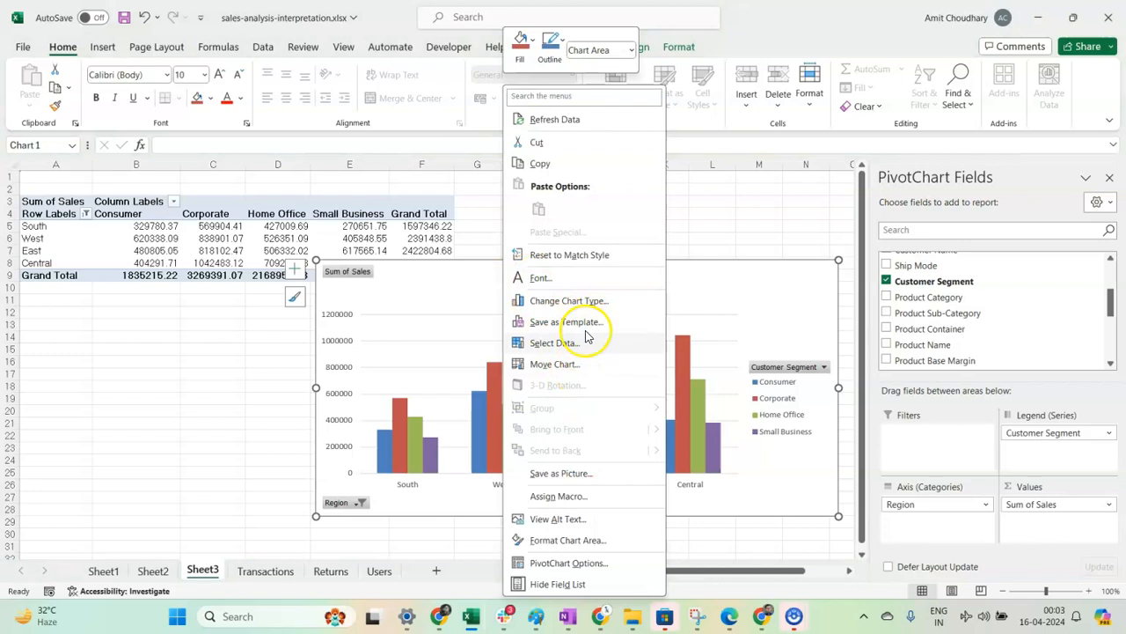
pyautogui.press('Escape')
pyautogui.click(504, 153)
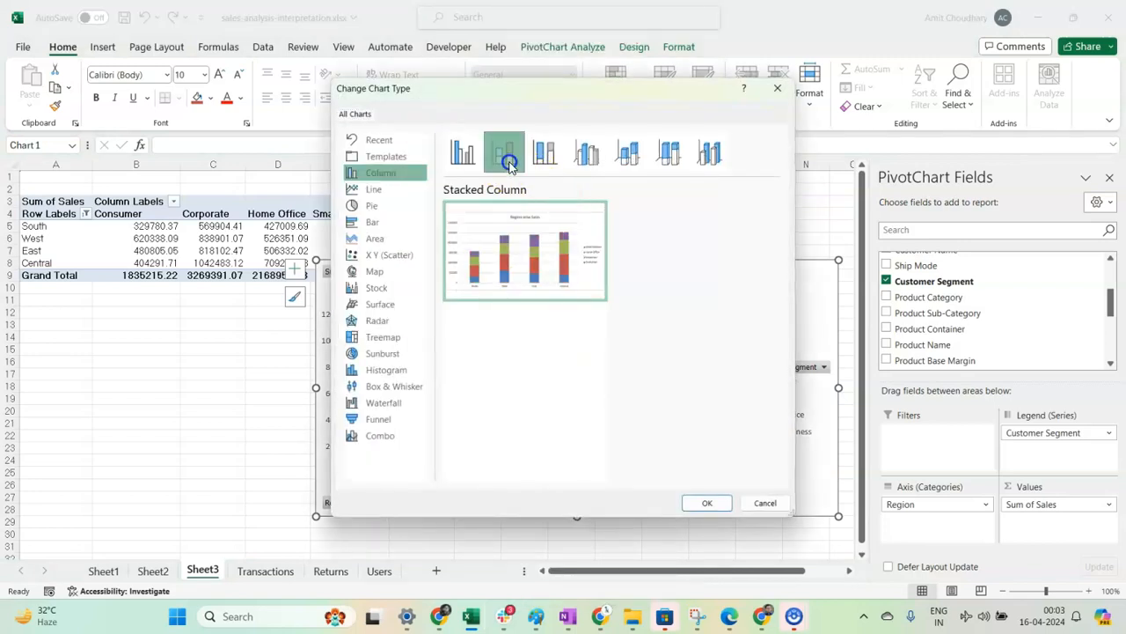
pyautogui.click(704, 503)
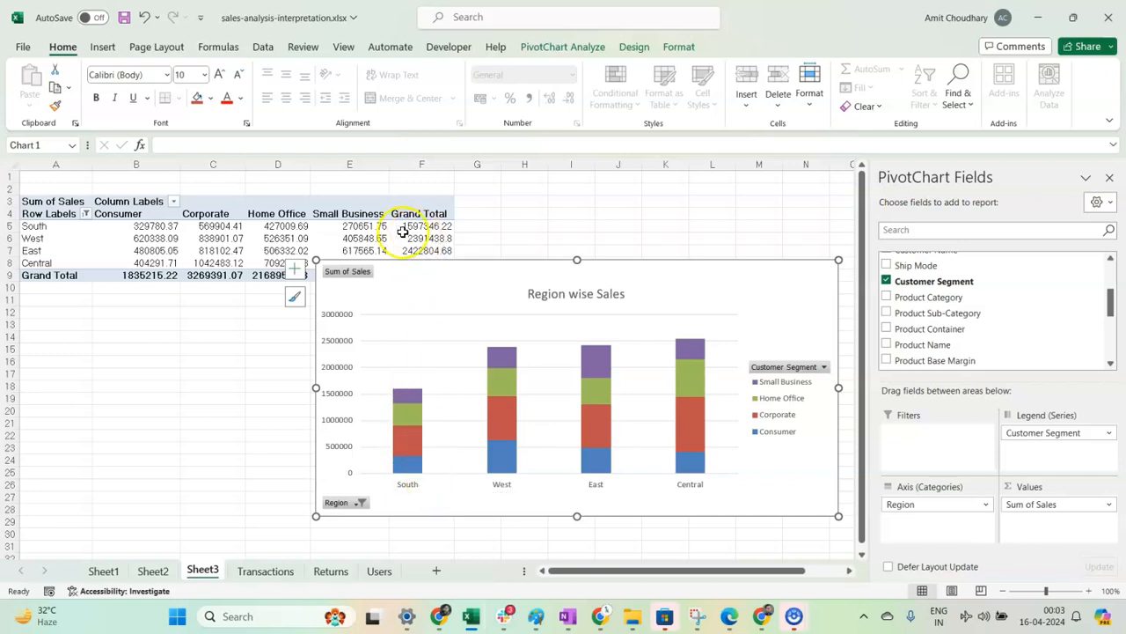
# - Examine how the Consumer, Corporate, Home Office and Small Business segments stack up in each region's column, comparing them with the PivotTable
pyautogui.moveTo(417, 237)
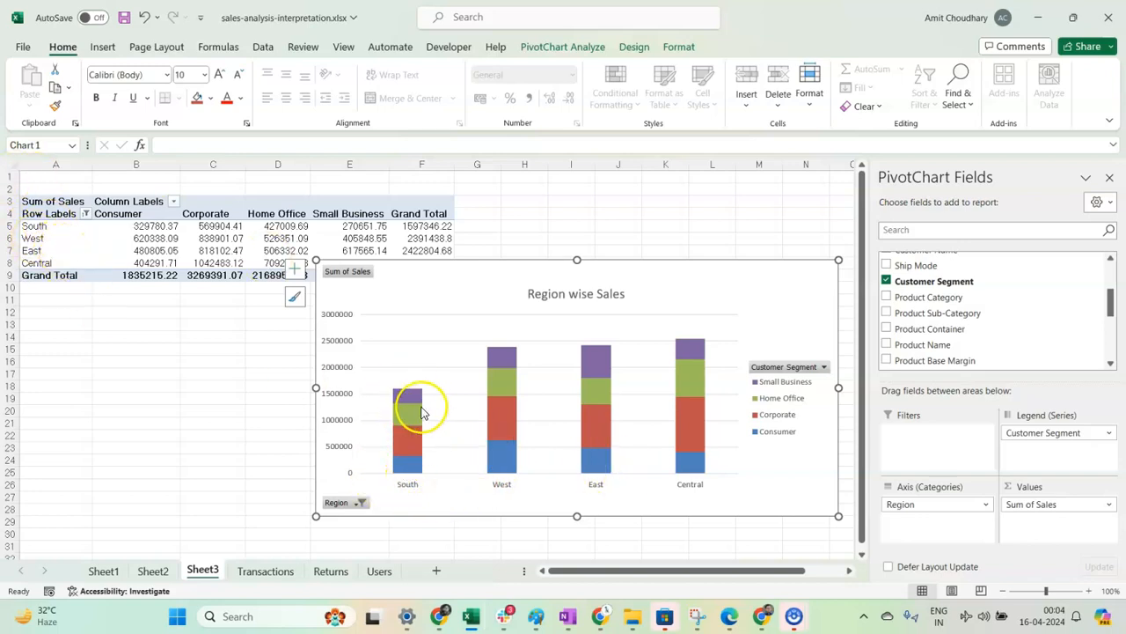
pyautogui.click(113, 211)
pyautogui.click(206, 211)
pyautogui.click(287, 211)
pyautogui.click(333, 211)
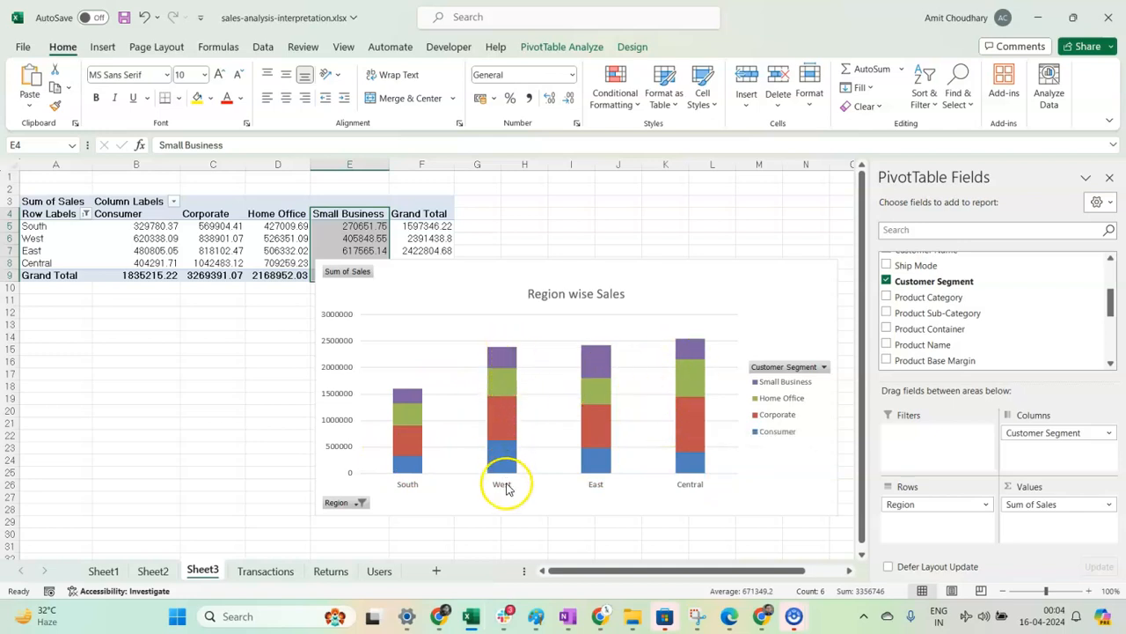
pyautogui.moveTo(516, 371)
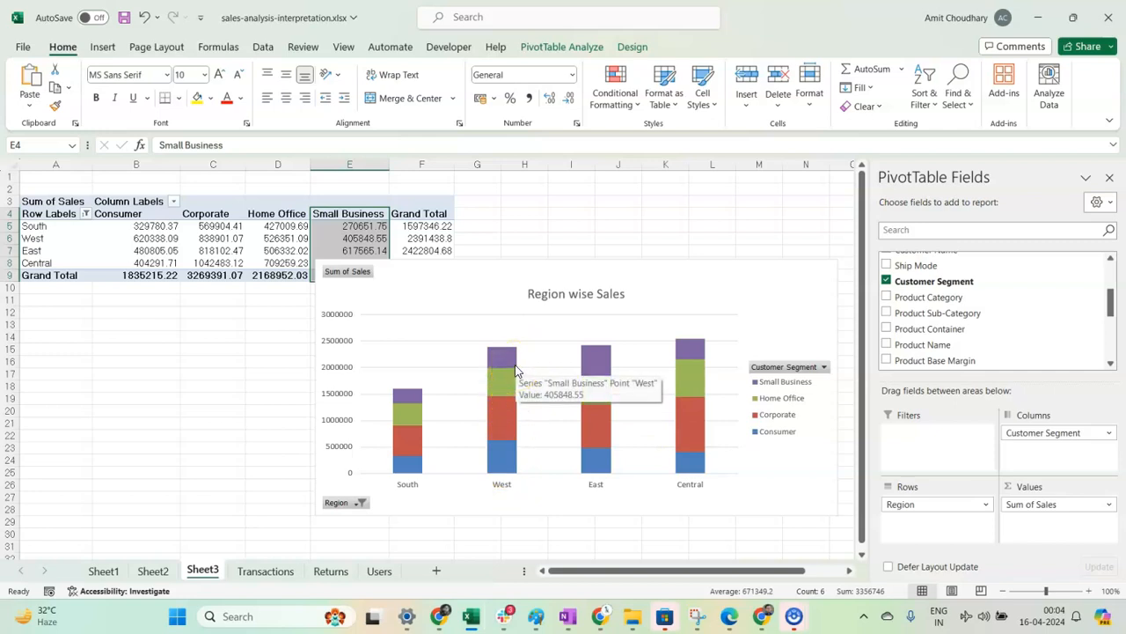
pyautogui.moveTo(503, 465)
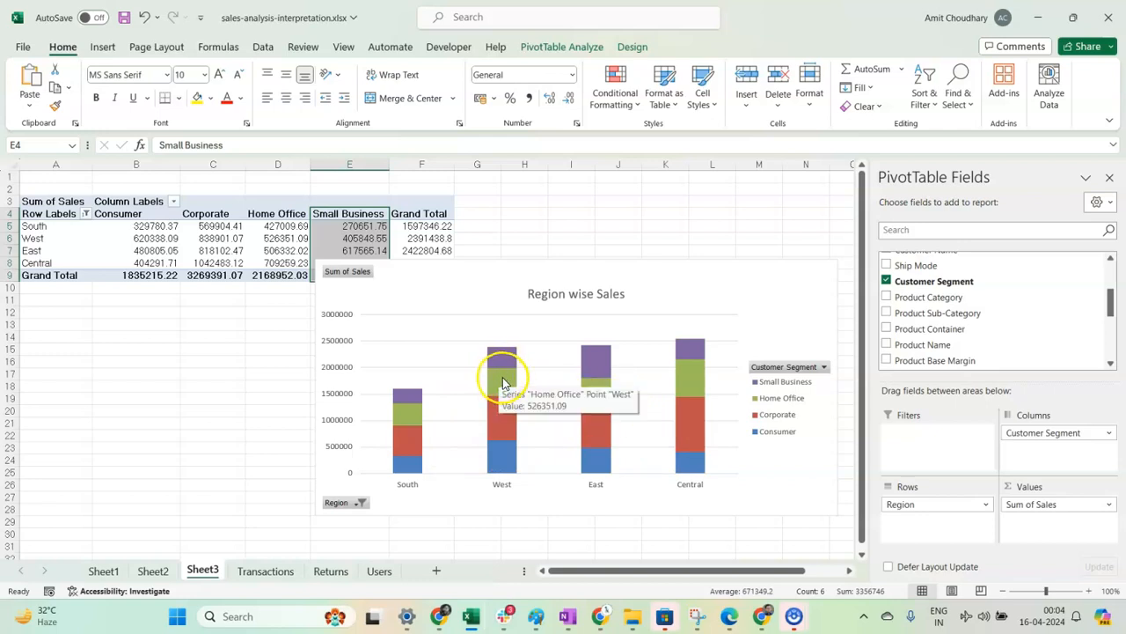
pyautogui.moveTo(592, 395)
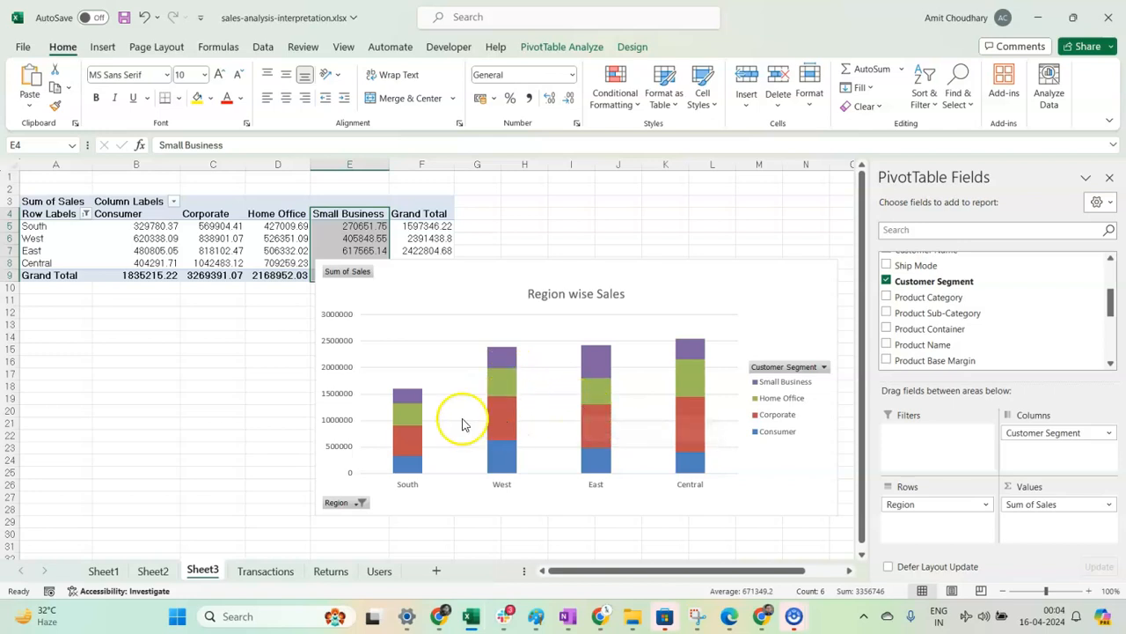
pyautogui.moveTo(418, 427)
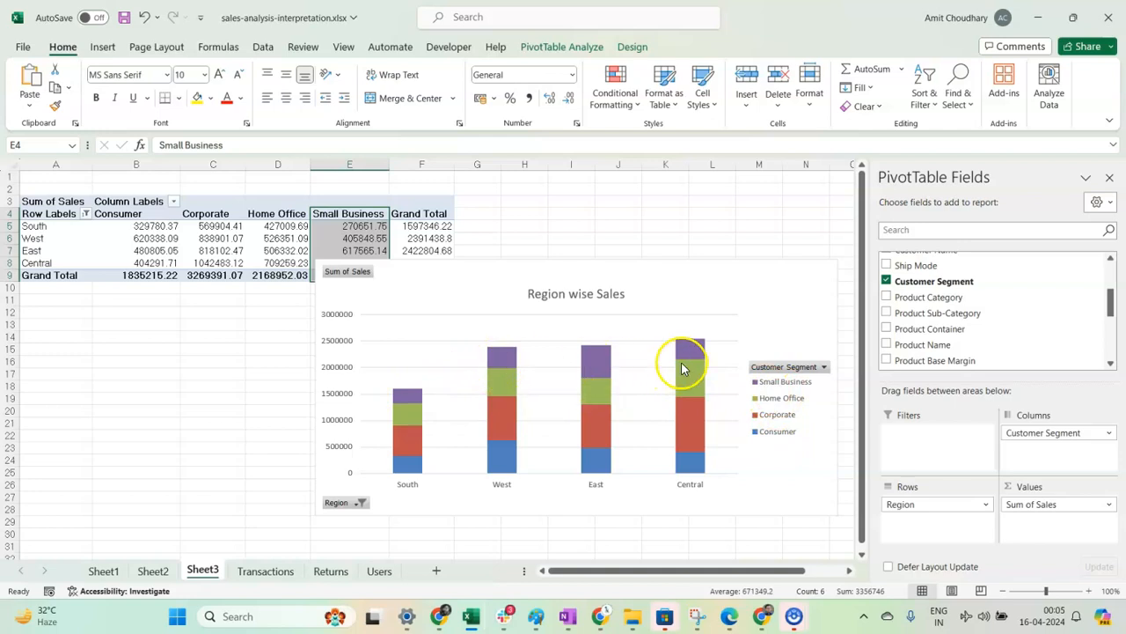
pyautogui.moveTo(691, 371)
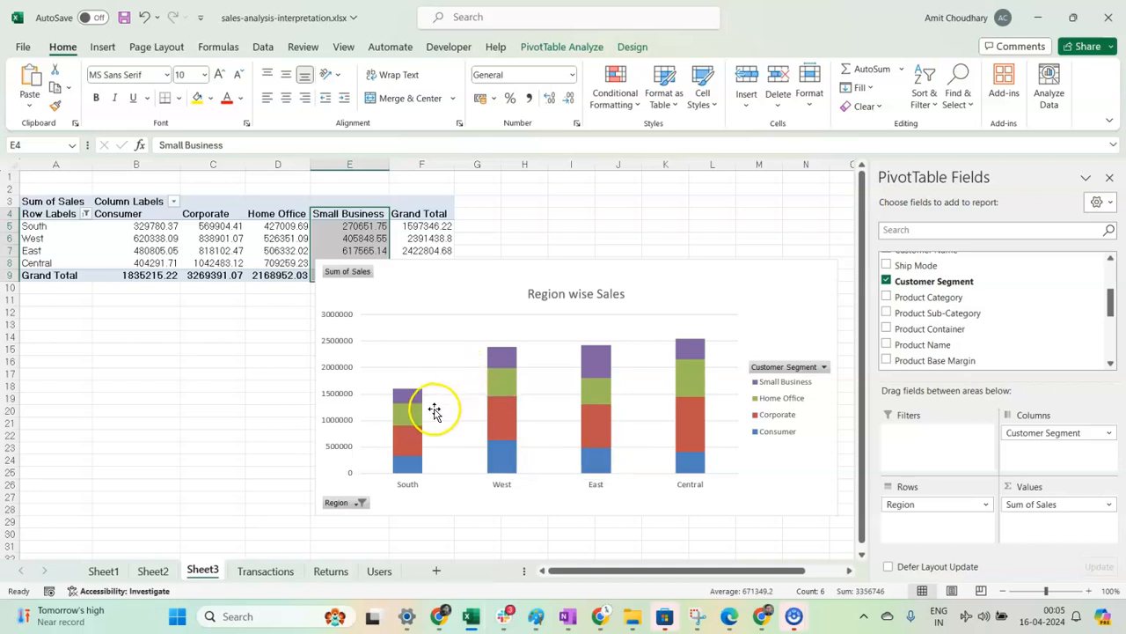
# - Show the PivotTable's Sum of Sales values as % of Row Total and compare the segment shares across regions in the chart
pyautogui.rightClick(130, 227)
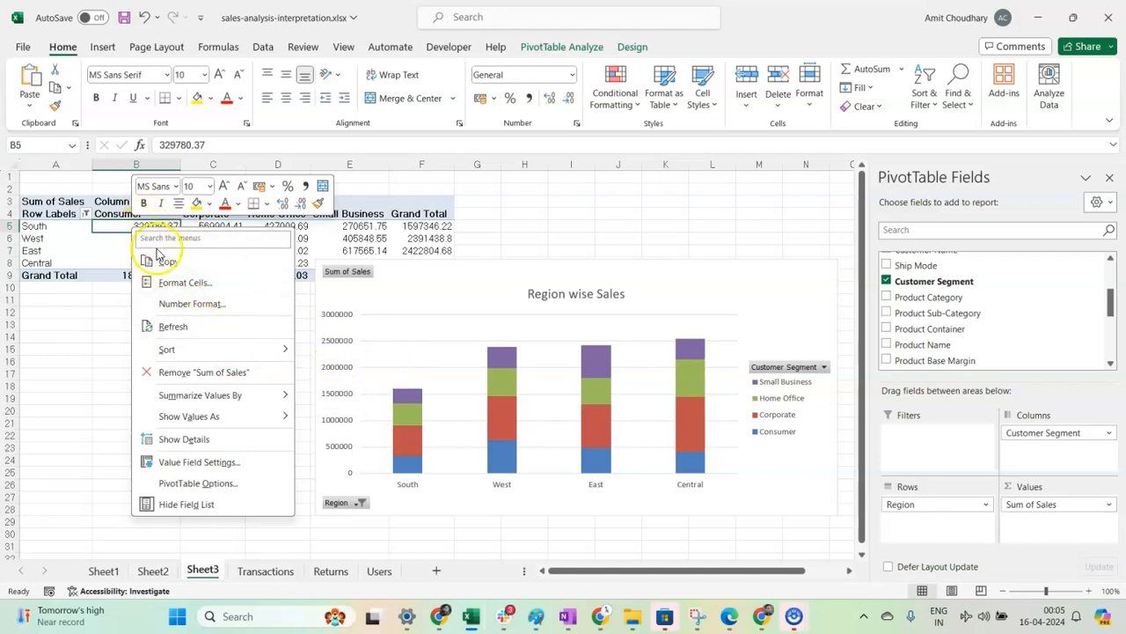
pyautogui.moveTo(261, 419)
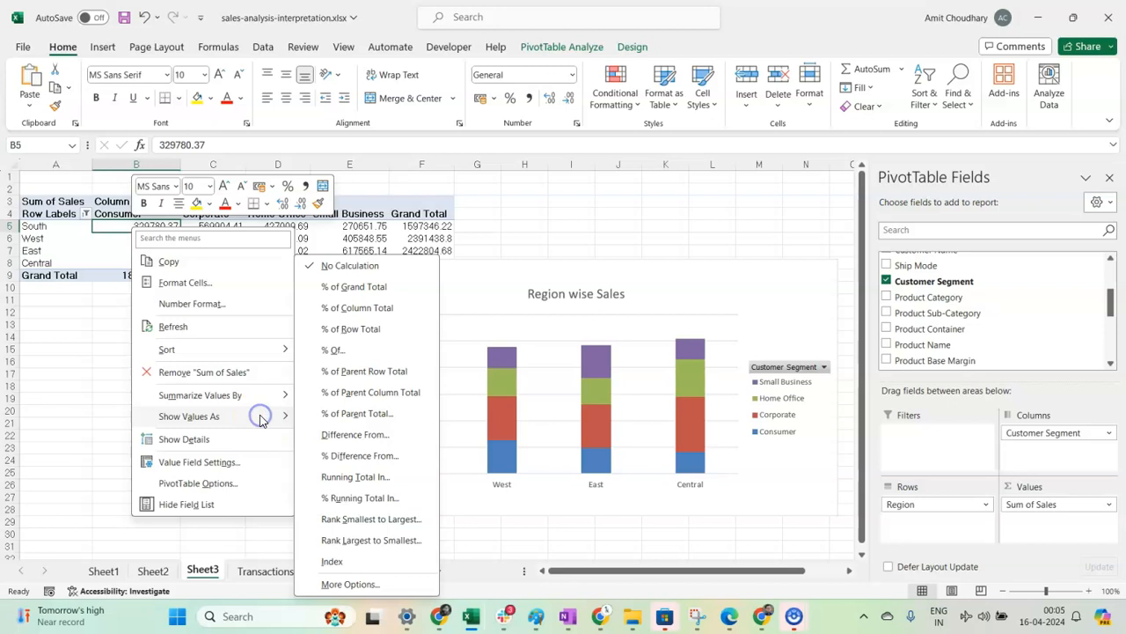
pyautogui.click(352, 328)
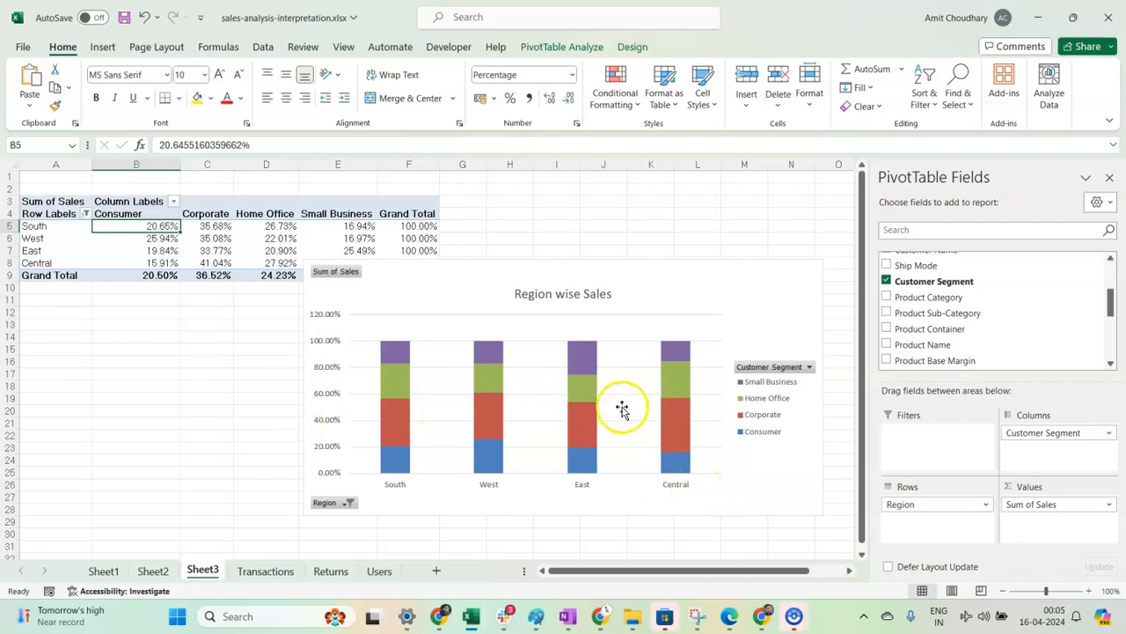
pyautogui.moveTo(691, 422)
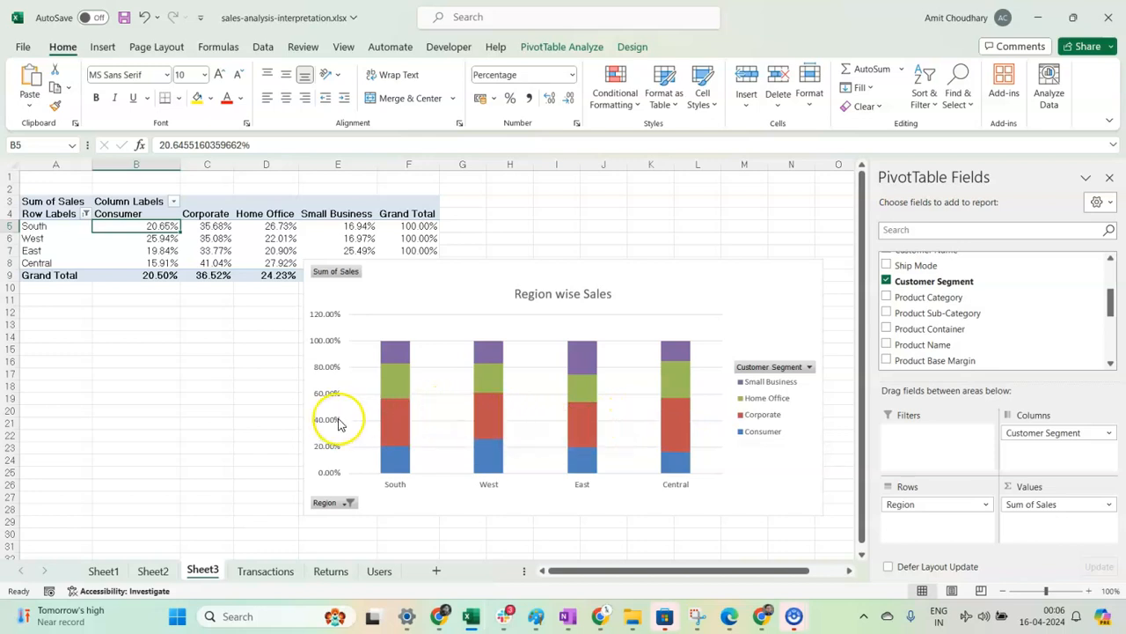
pyautogui.moveTo(387, 421)
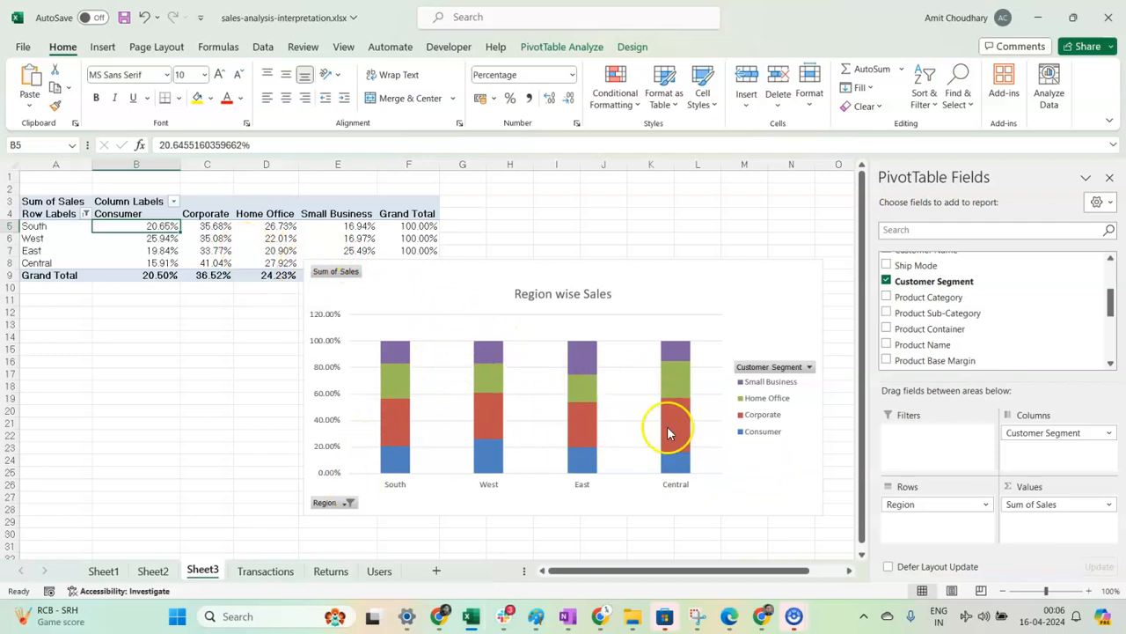
# - Return the PivotTable's Sum of Sales values to No Calculation
pyautogui.rightClick(154, 231)
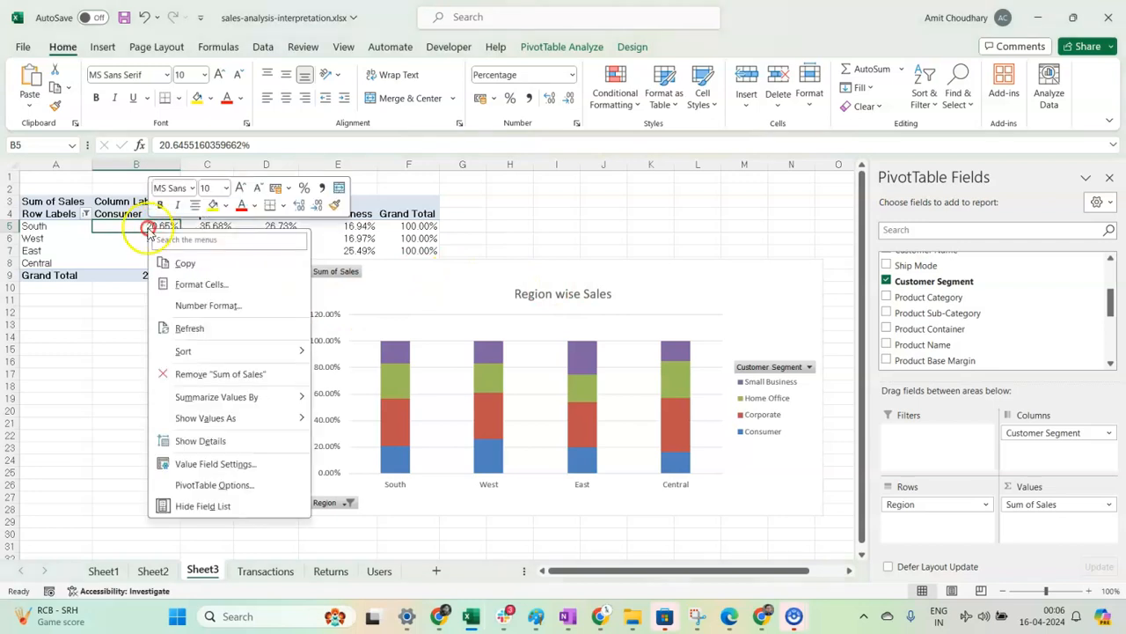
pyautogui.moveTo(228, 418)
pyautogui.click(374, 263)
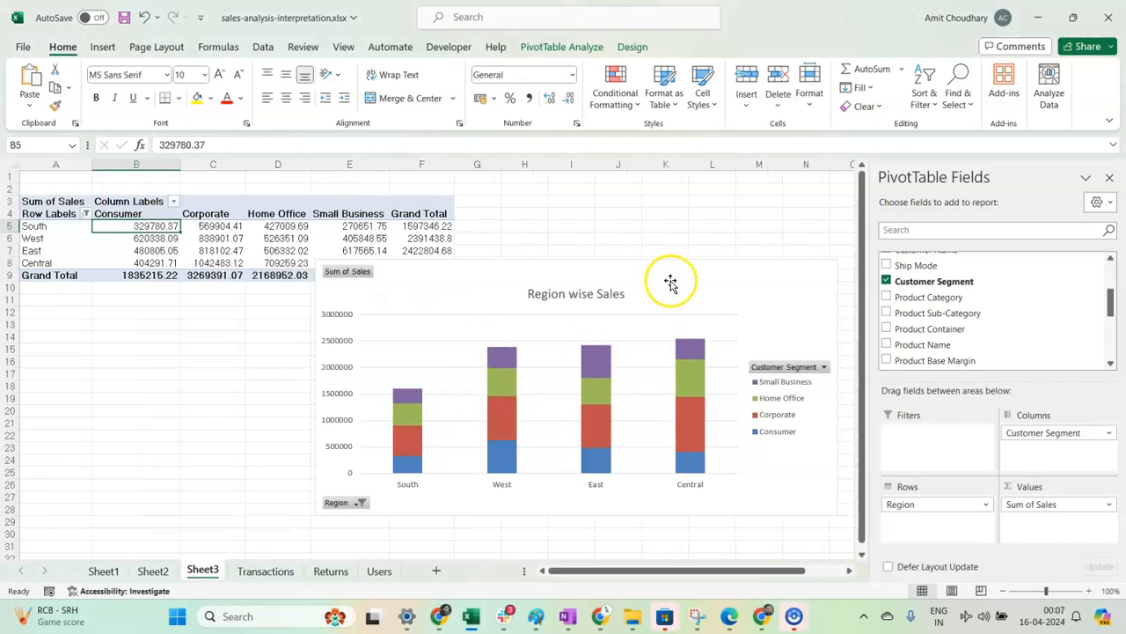
# - Change the Region wise Sales chart's type to 100% Stacked Column and compare the segment shares of each region
pyautogui.rightClick(701, 283)
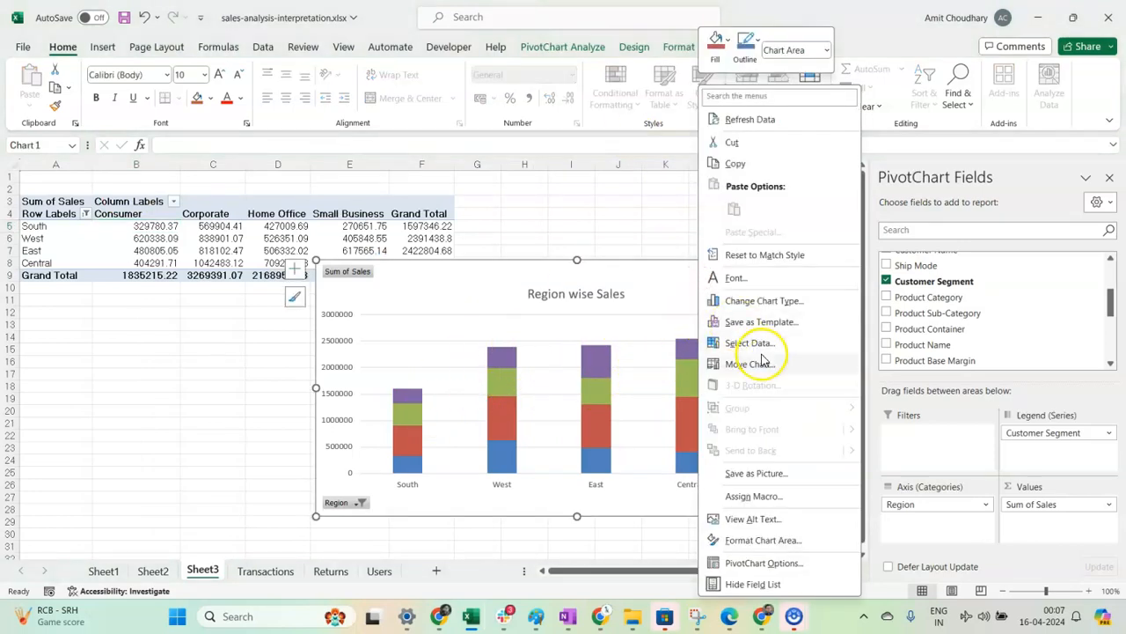
pyautogui.click(762, 303)
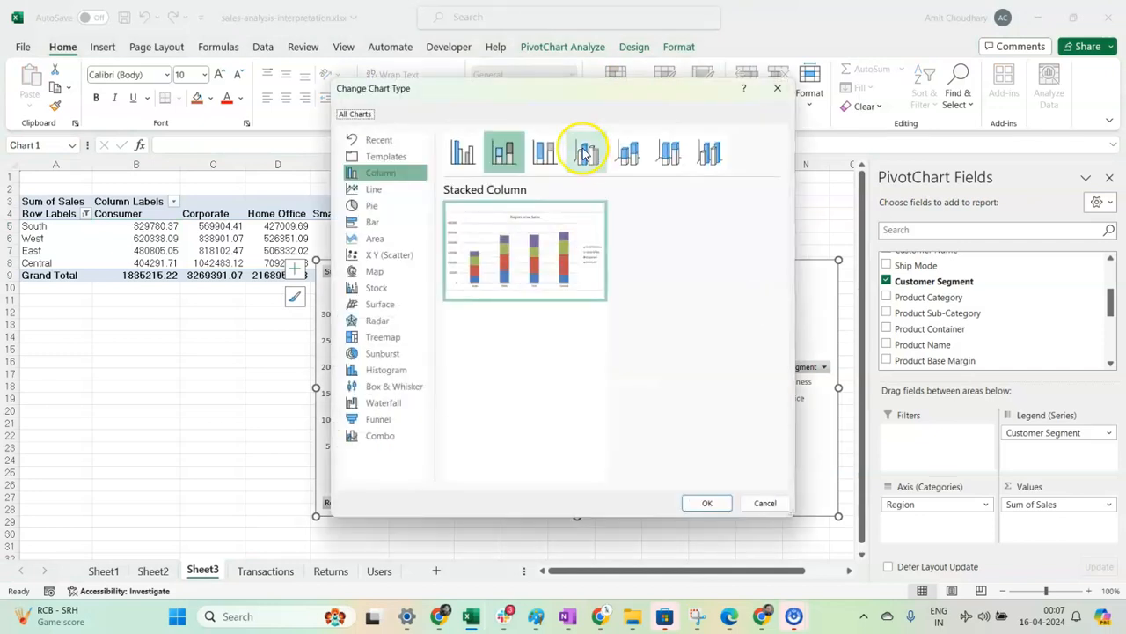
pyautogui.click(545, 151)
pyautogui.click(707, 503)
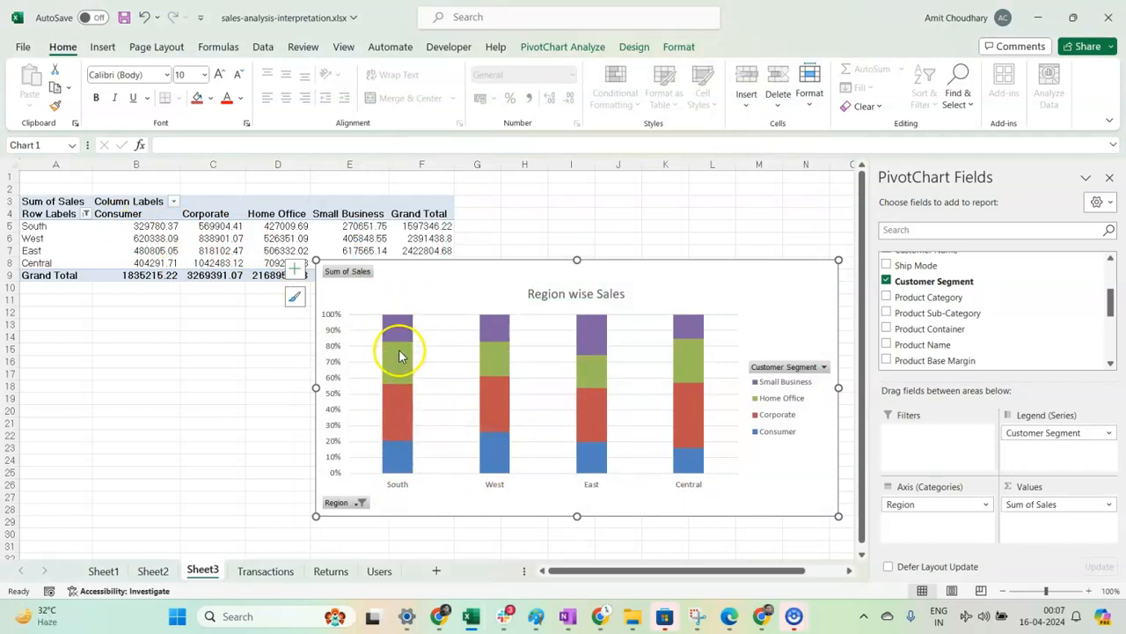
pyautogui.moveTo(686, 421)
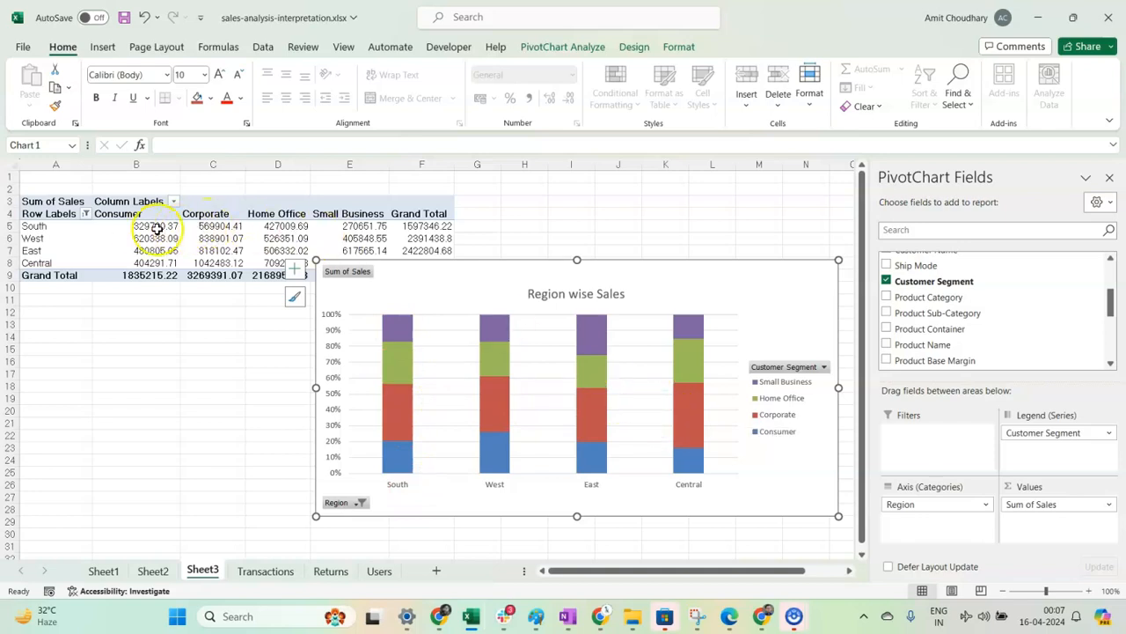
pyautogui.moveTo(140, 227)
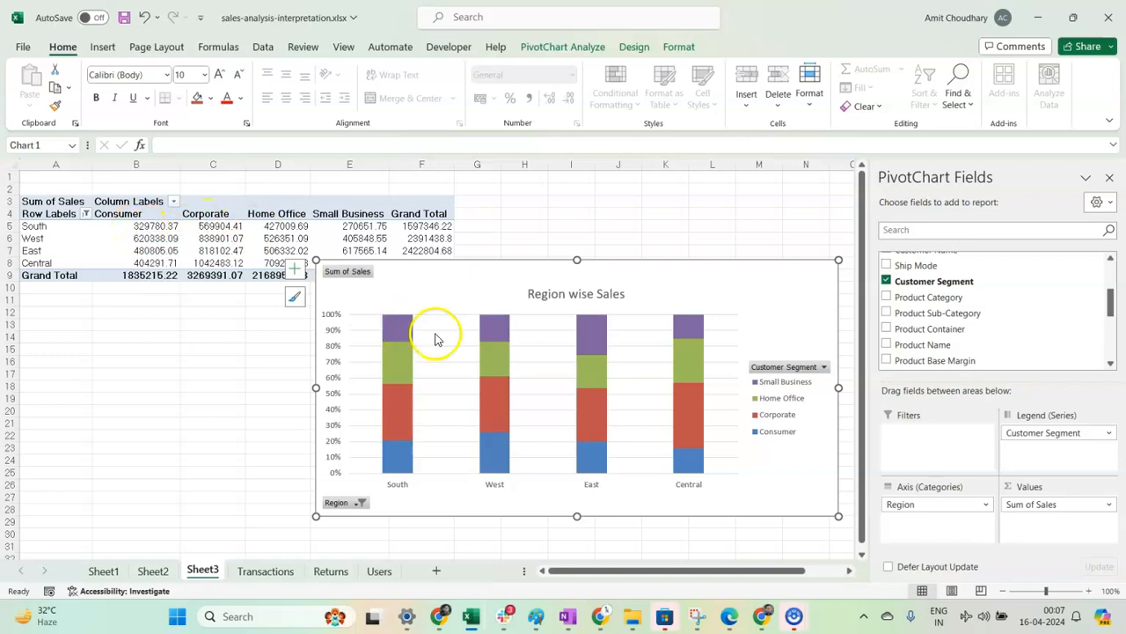
pyautogui.moveTo(702, 353)
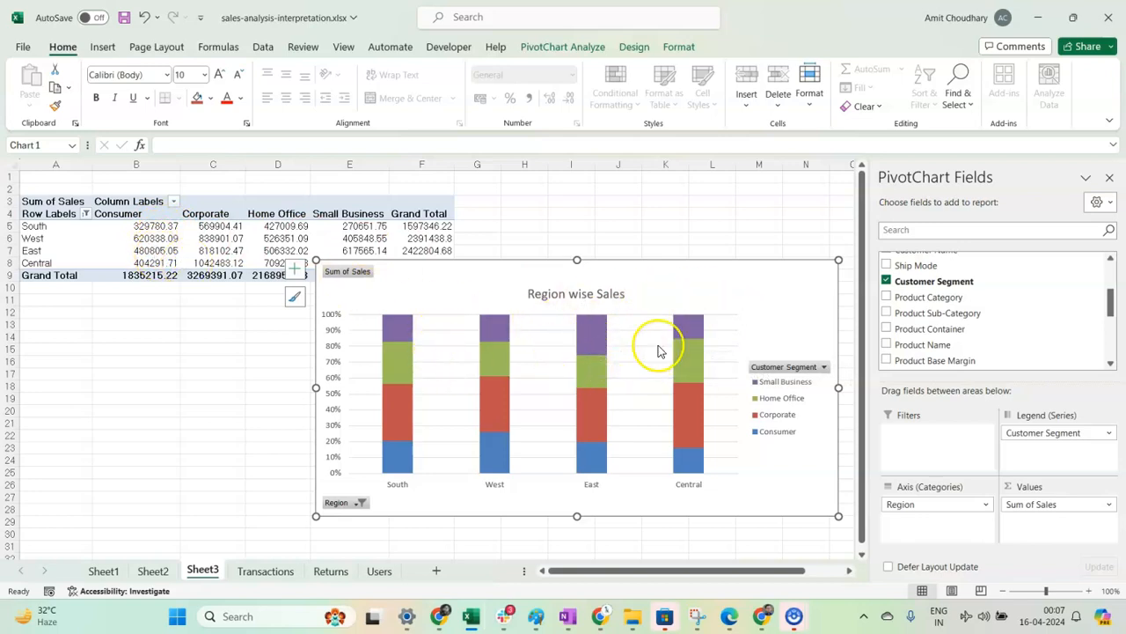
# - Preview the Region wise Sales chart as Clustered Column, Stacked Column and 100% Stacked Column among the available chart types
pyautogui.rightClick(765, 311)
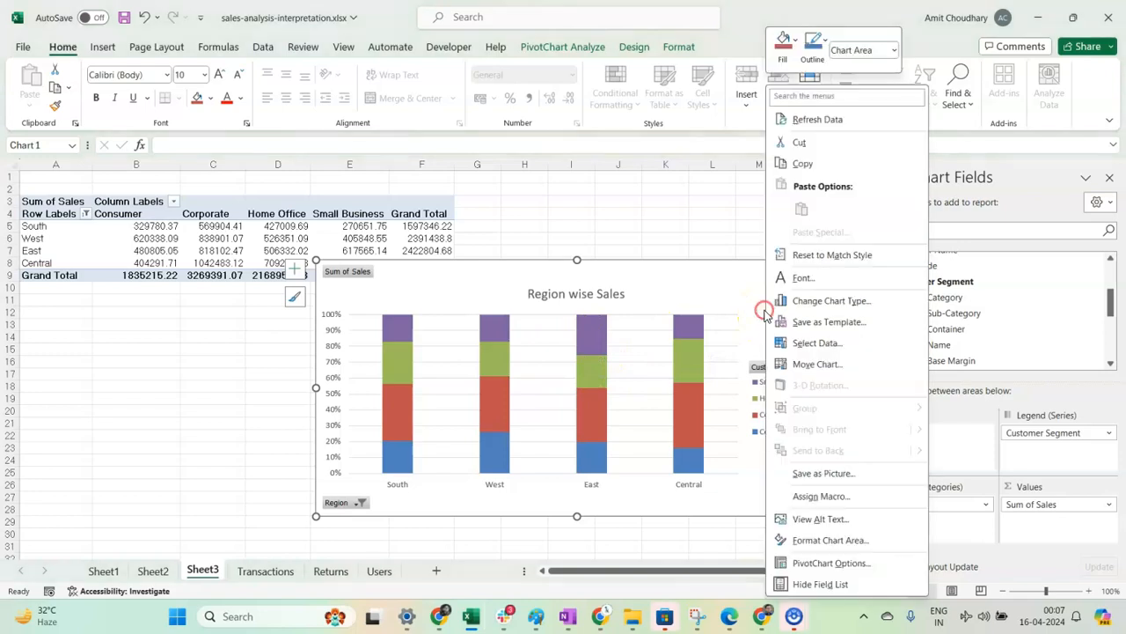
pyautogui.click(825, 300)
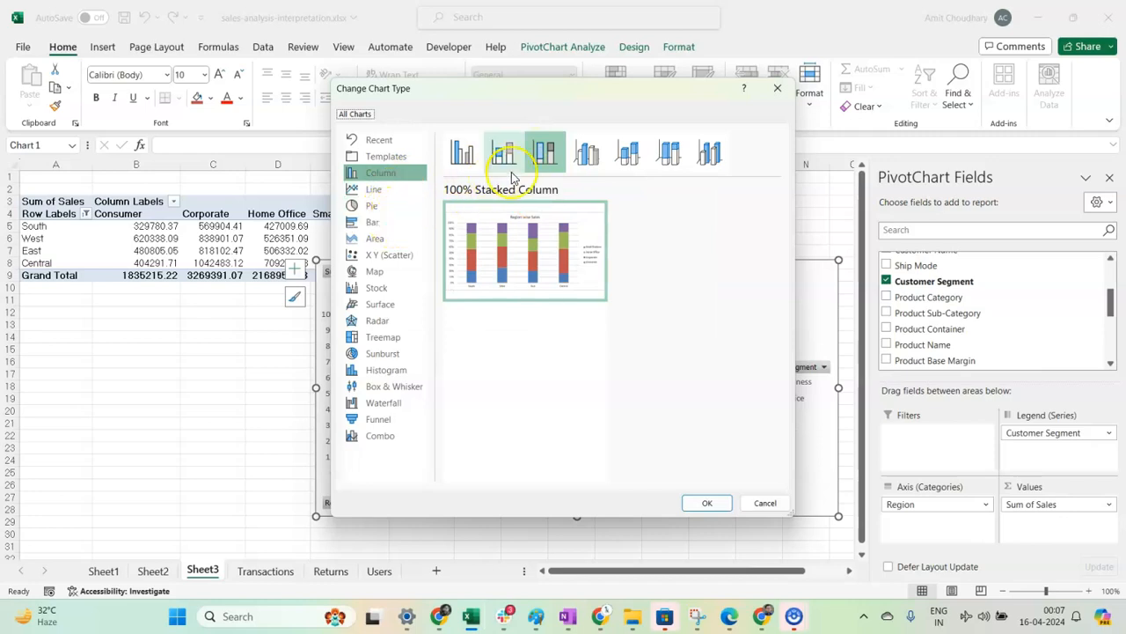
pyautogui.click(464, 155)
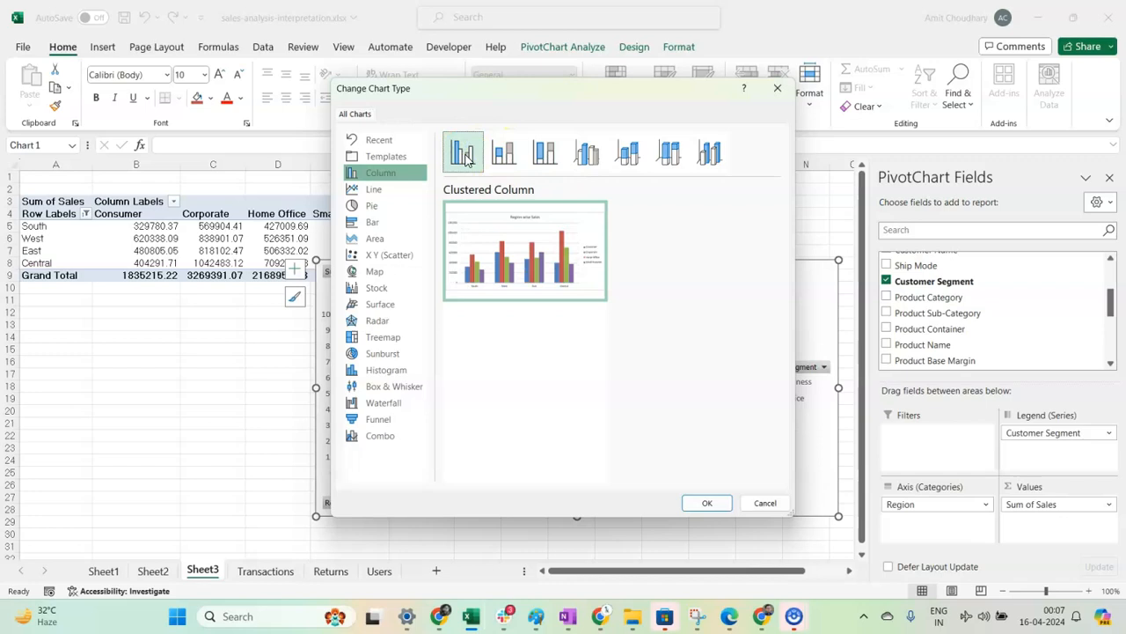
pyautogui.click(506, 156)
pyautogui.moveTo(515, 267)
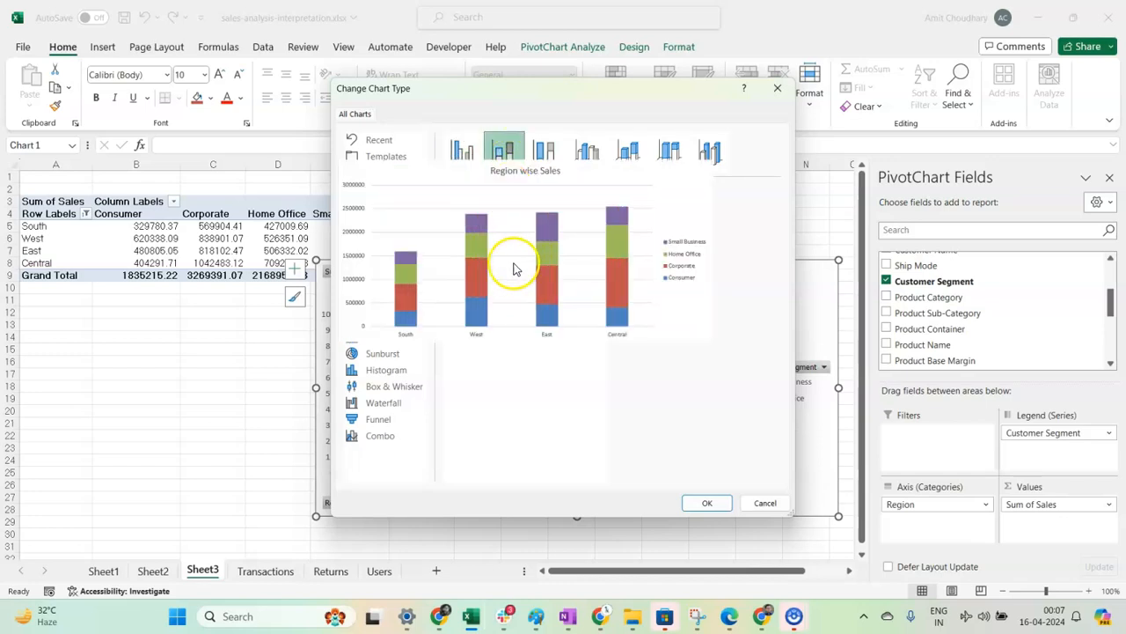
pyautogui.click(545, 149)
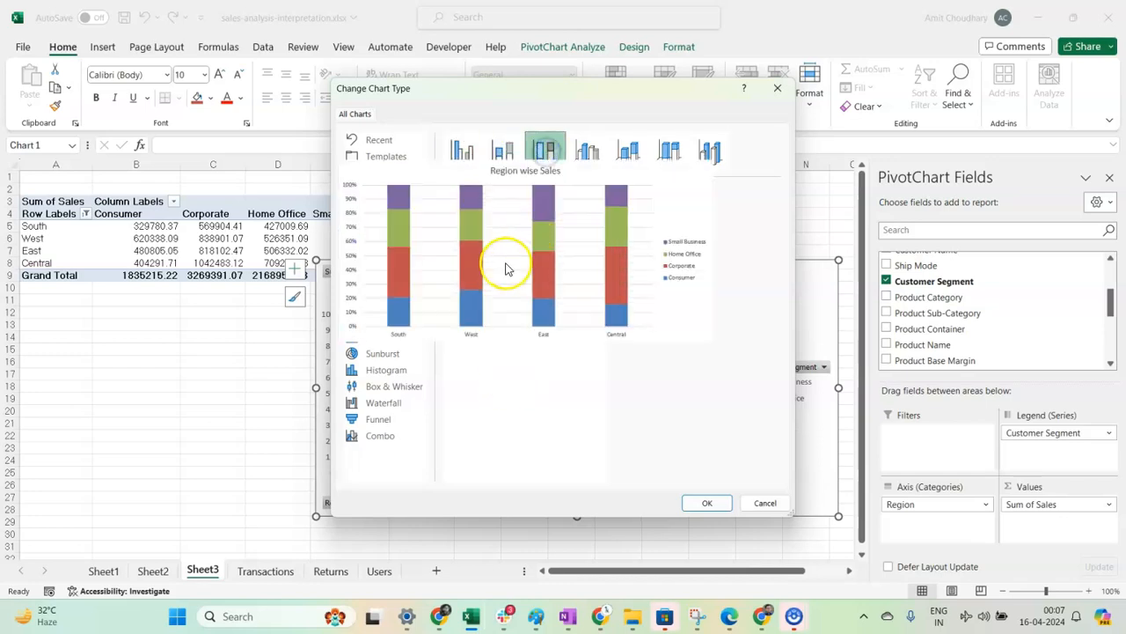
# - Compare the enlarged Stacked Column and 100% Stacked Column previews to see regional totals against segment shares
pyautogui.click(505, 150)
pyautogui.click(545, 150)
pyautogui.click(504, 151)
pyautogui.moveTo(517, 271)
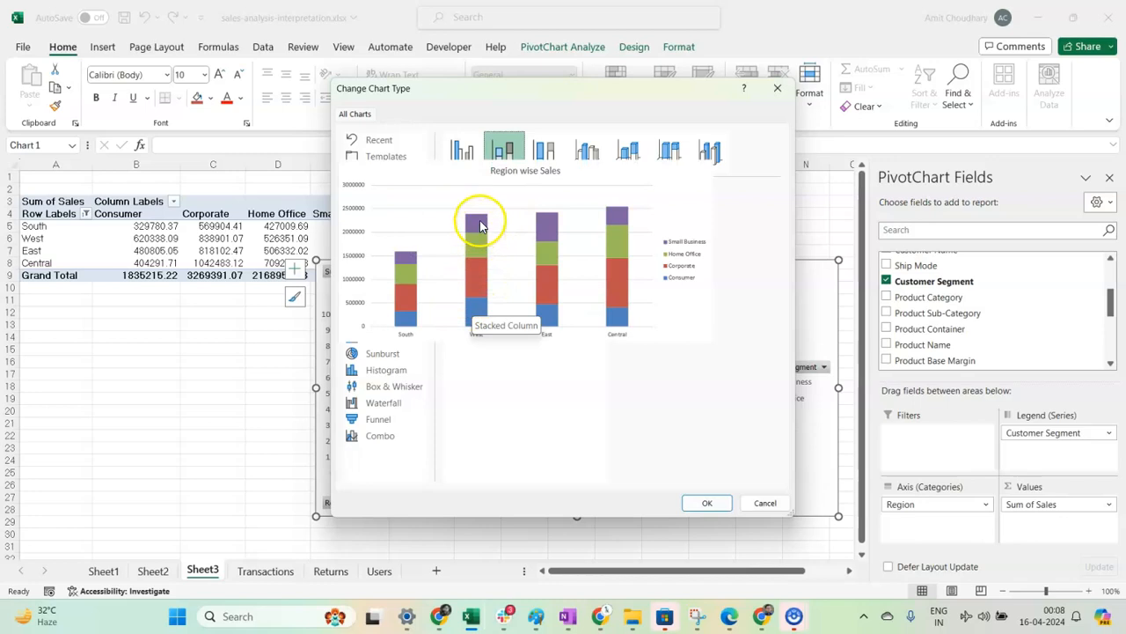
pyautogui.click(544, 151)
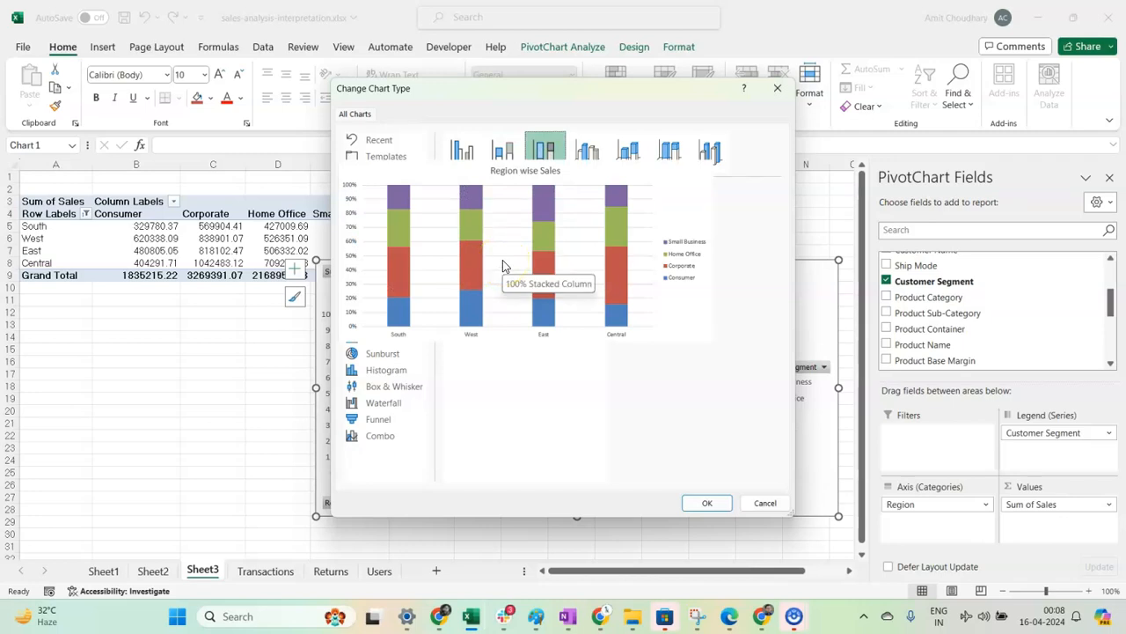
pyautogui.click(505, 164)
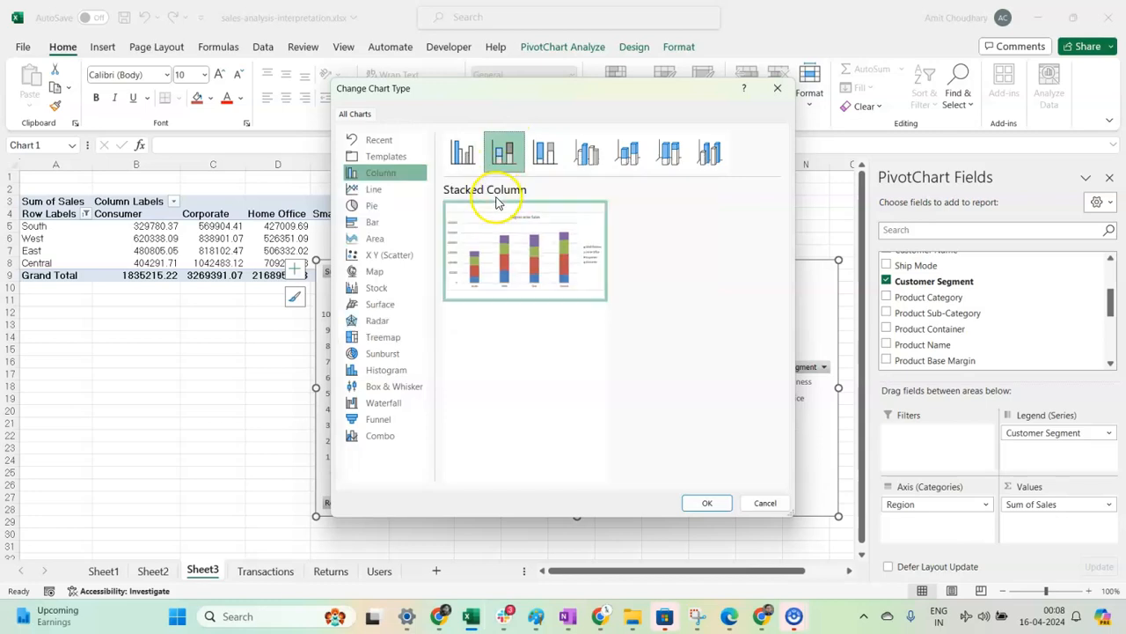
# - Examine the enlarged Clustered Column preview, comparing the customer segments side by side within each region
pyautogui.click(465, 154)
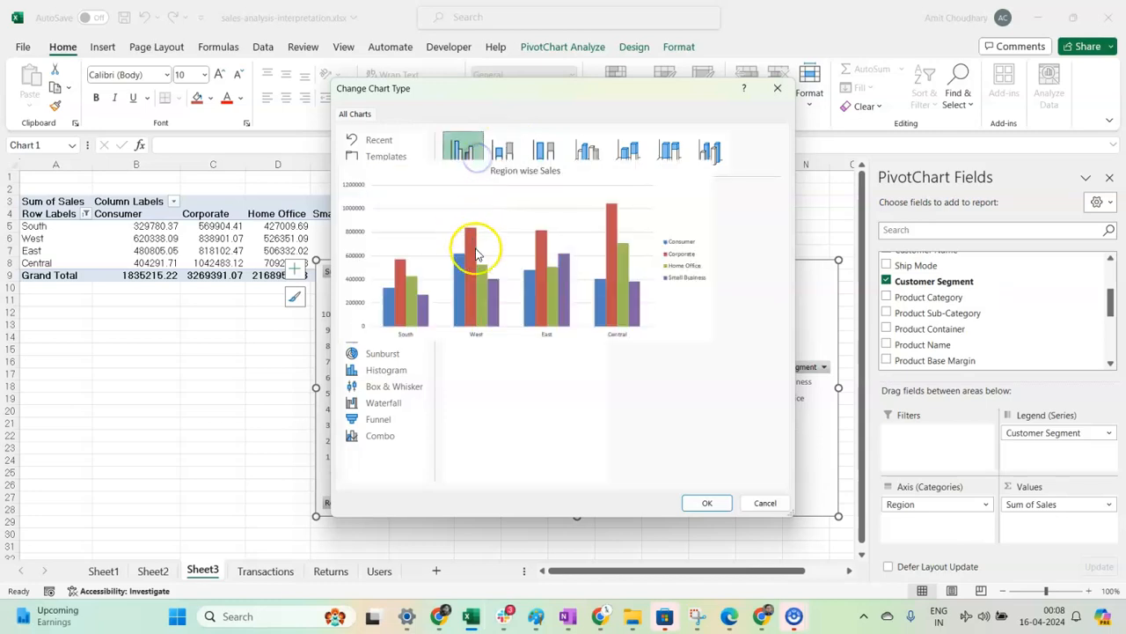
pyautogui.moveTo(509, 283)
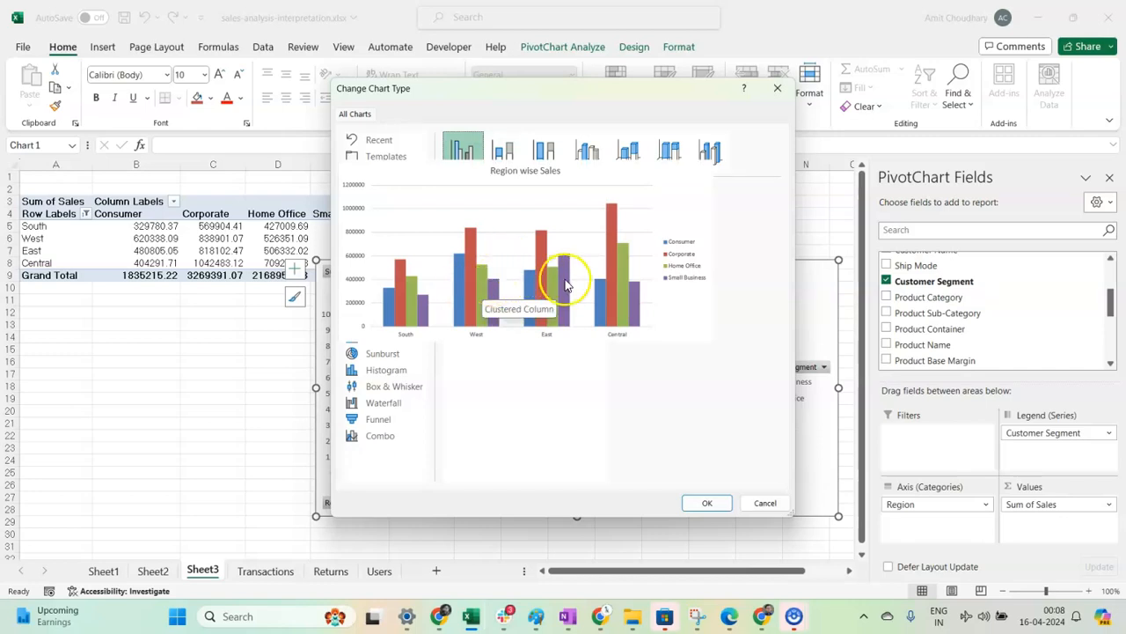
pyautogui.moveTo(466, 296)
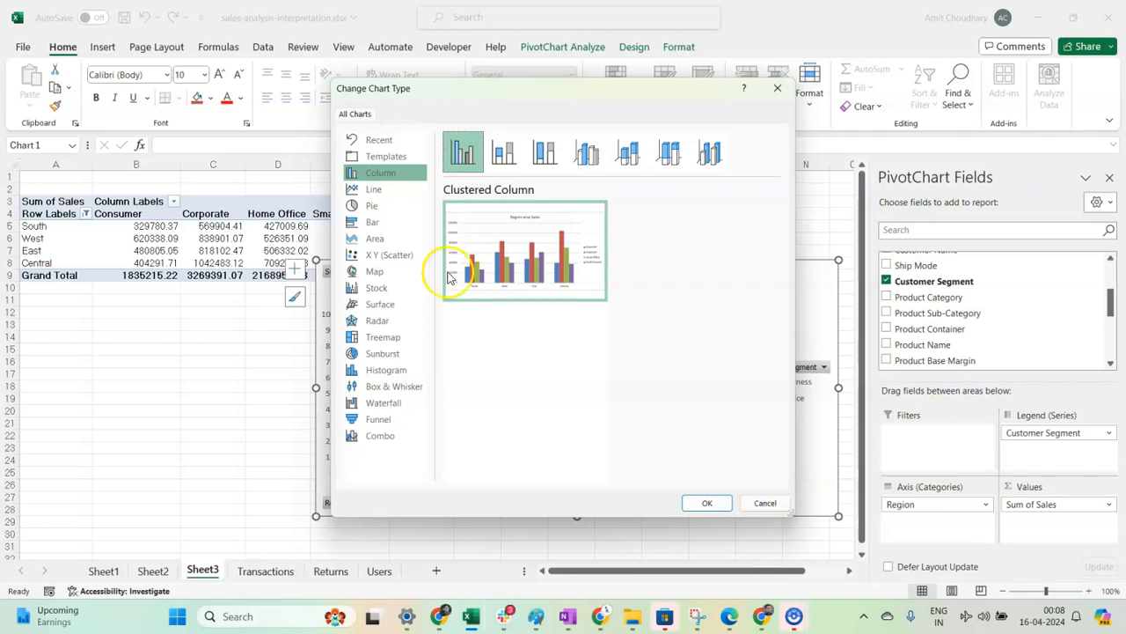
# - Preview the Region wise Sales chart as a Clustered Bar
pyautogui.click(370, 222)
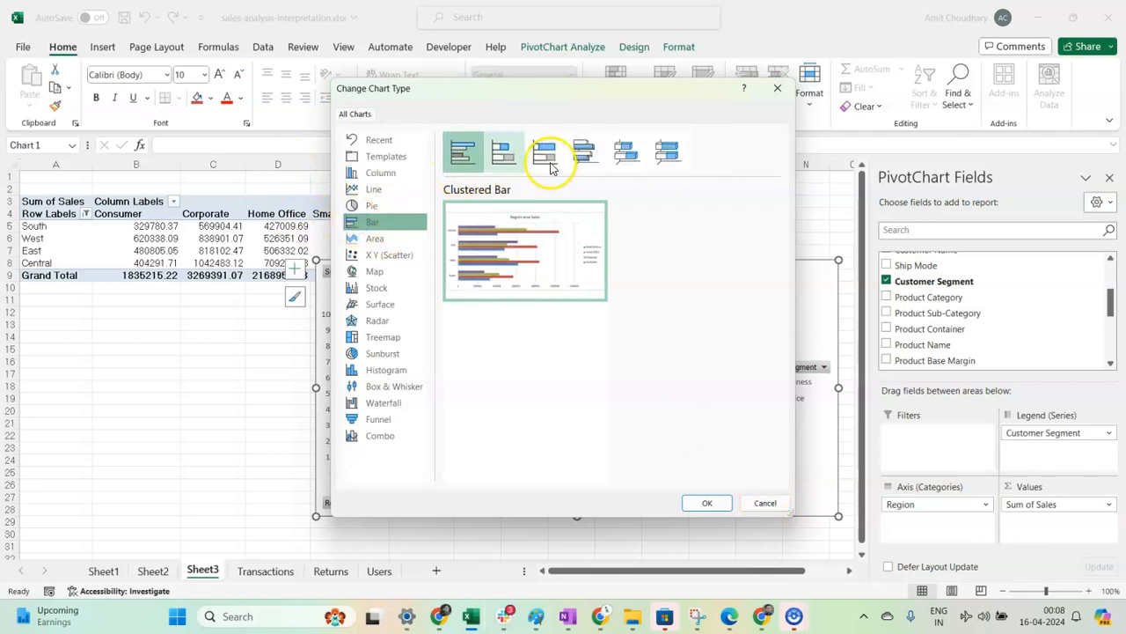